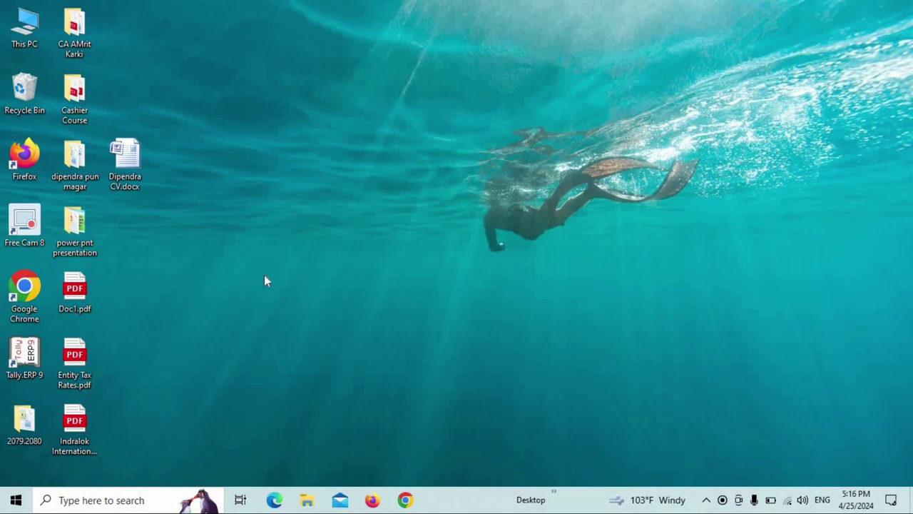
- Search Windows for 'excel' and launch Microsoft Office Excel 2007 to a blank workbook
left_click(100, 502)
type("exce")
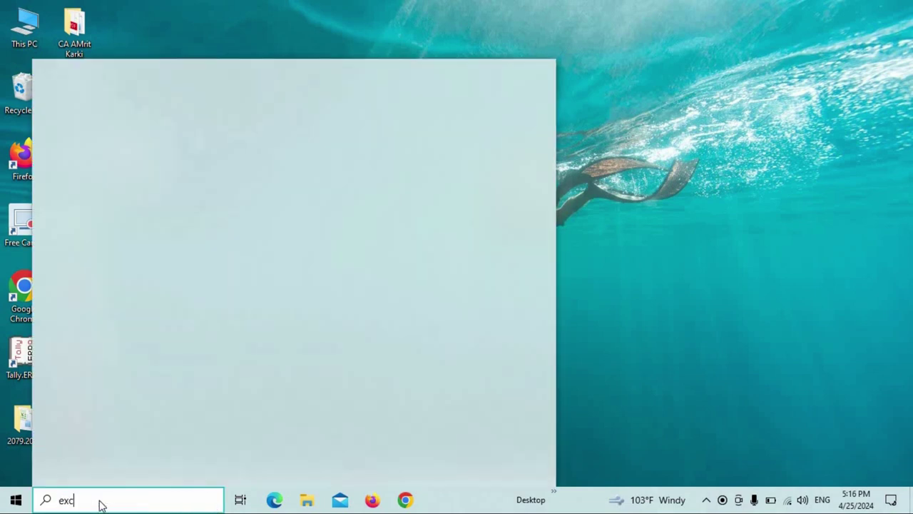
type("l")
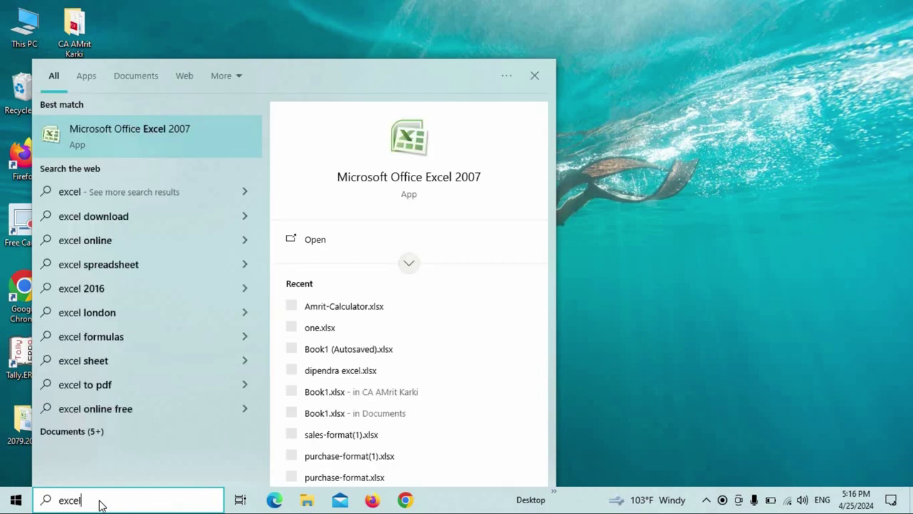
left_click(315, 241)
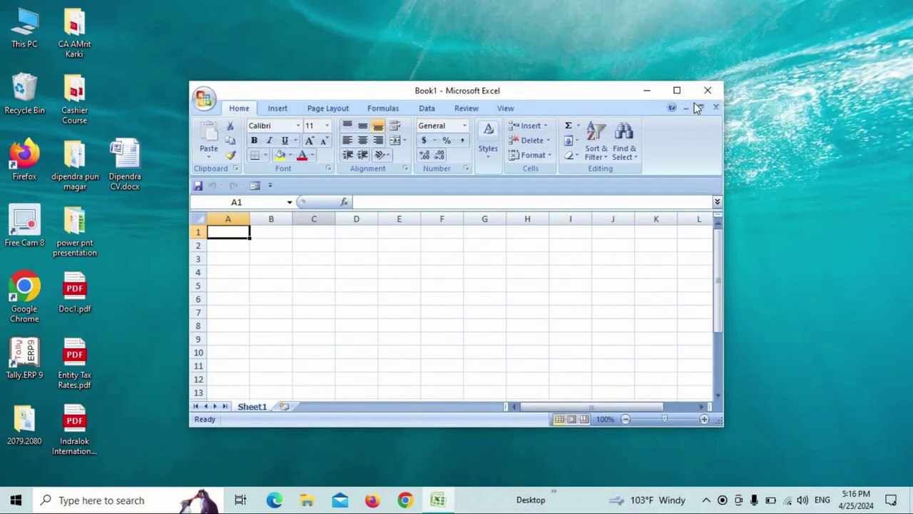
- Maximize the Excel window and grow the font of A1:F23 to 12
left_click(674, 91)
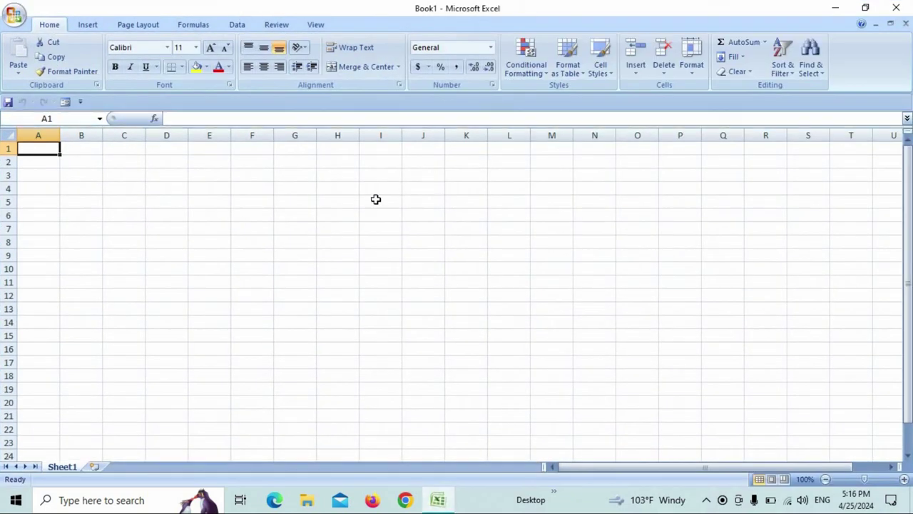
left_click(132, 197)
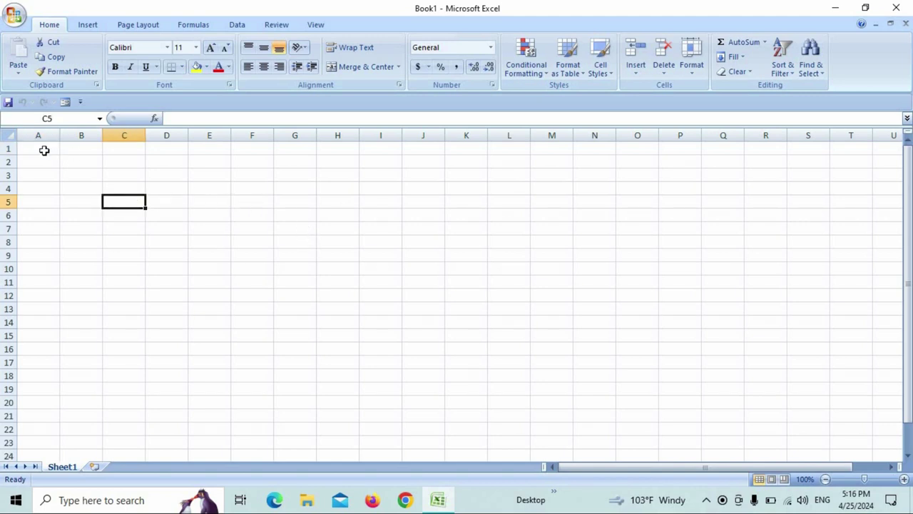
mouse_move(44, 150)
left_mouse_down()
mouse_move(326, 430)
mouse_move(233, 444)
mouse_move(263, 445)
left_mouse_up()
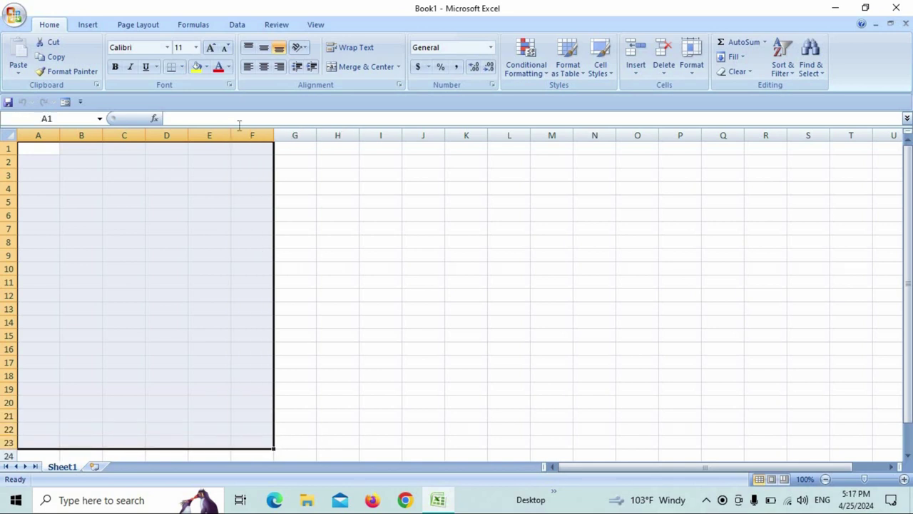
left_click(212, 49)
left_click(190, 179)
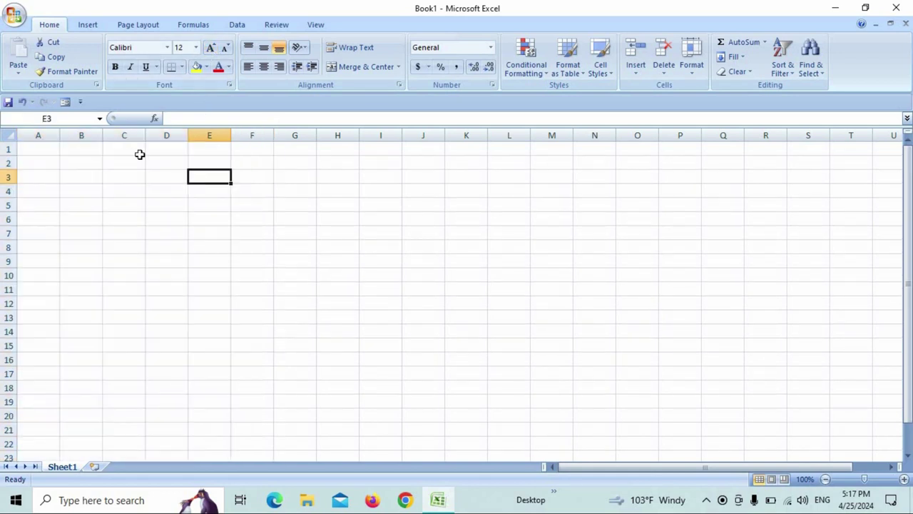
- Merge and centre A1:E1, A2:E2 and A3:E3 for the header rows
left_click(114, 161)
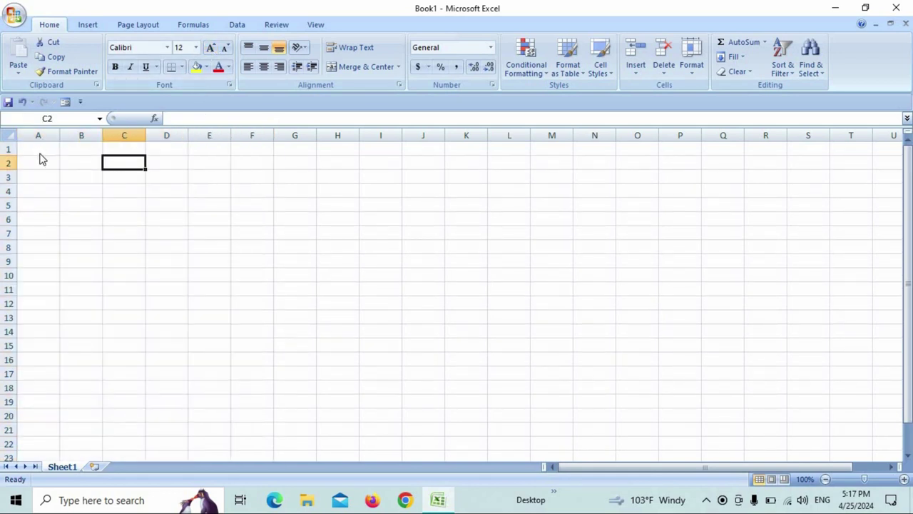
left_click_drag(40, 151, 212, 149)
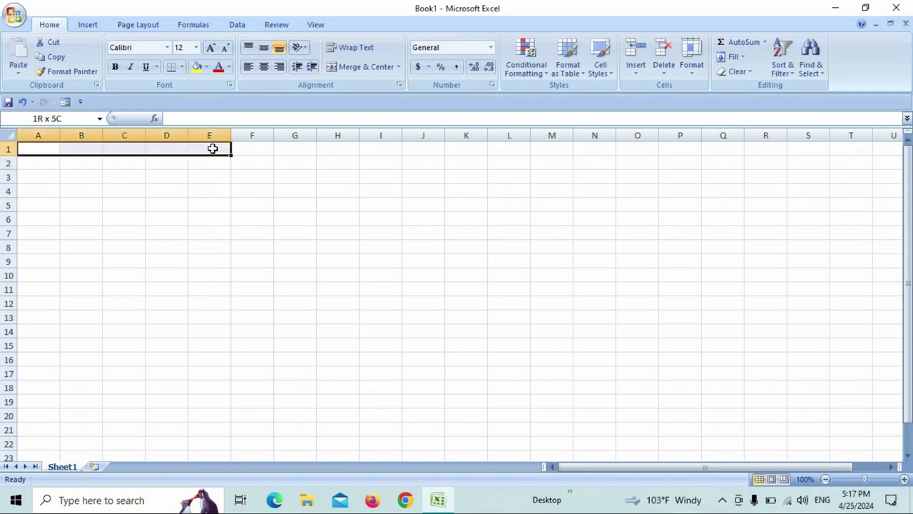
left_click(343, 68)
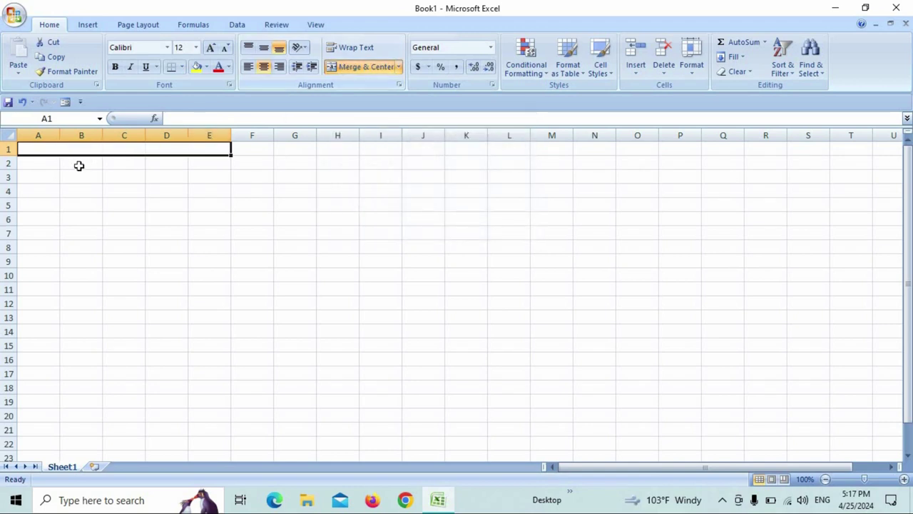
left_click_drag(45, 164, 217, 165)
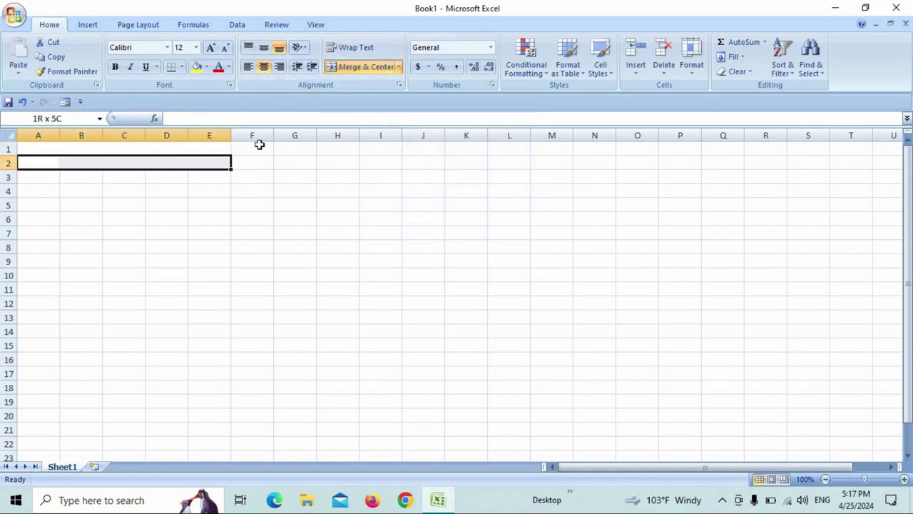
left_click(350, 68)
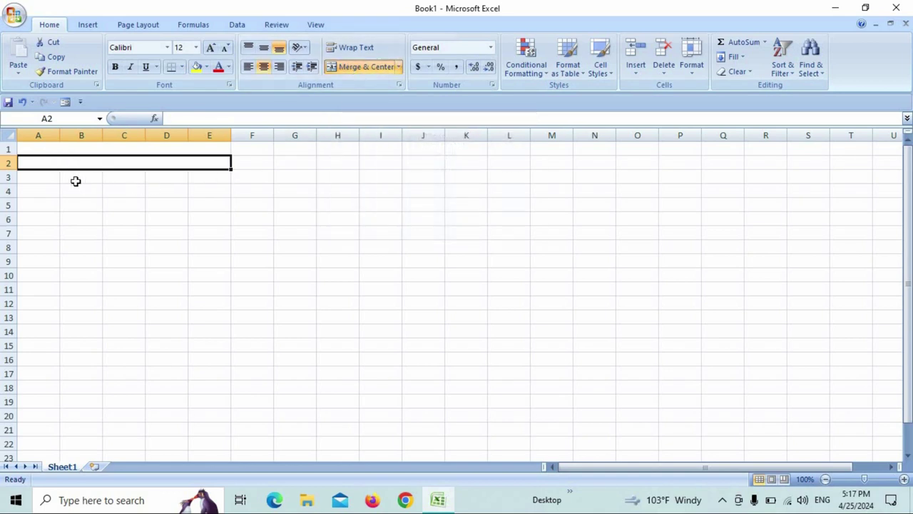
left_click_drag(44, 178, 217, 176)
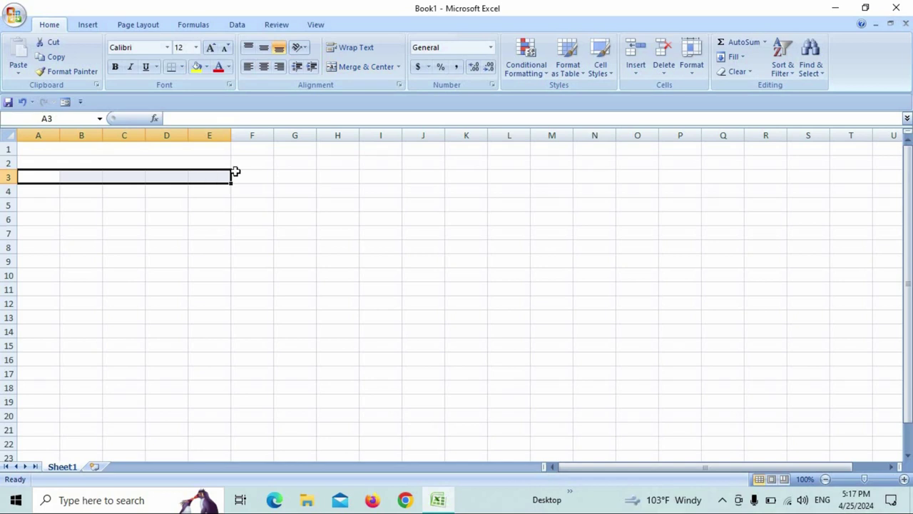
left_click(357, 68)
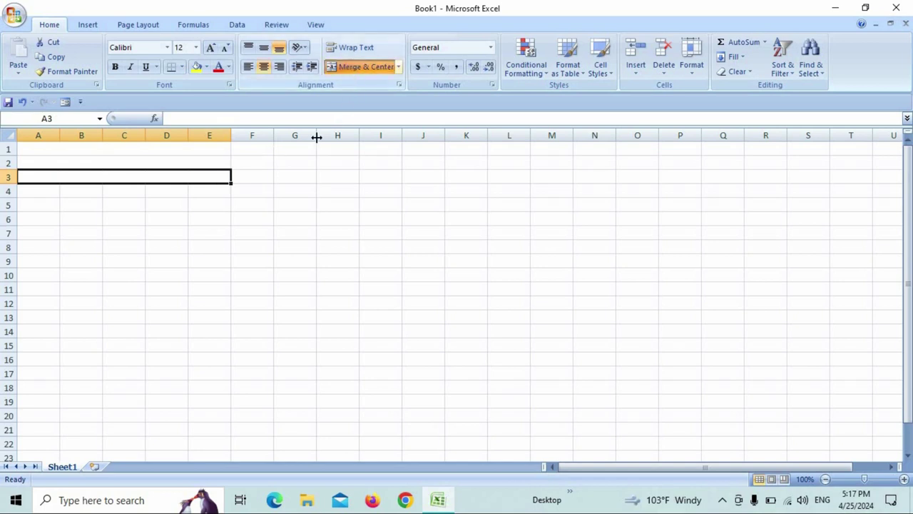
left_click(269, 175)
left_click(167, 151)
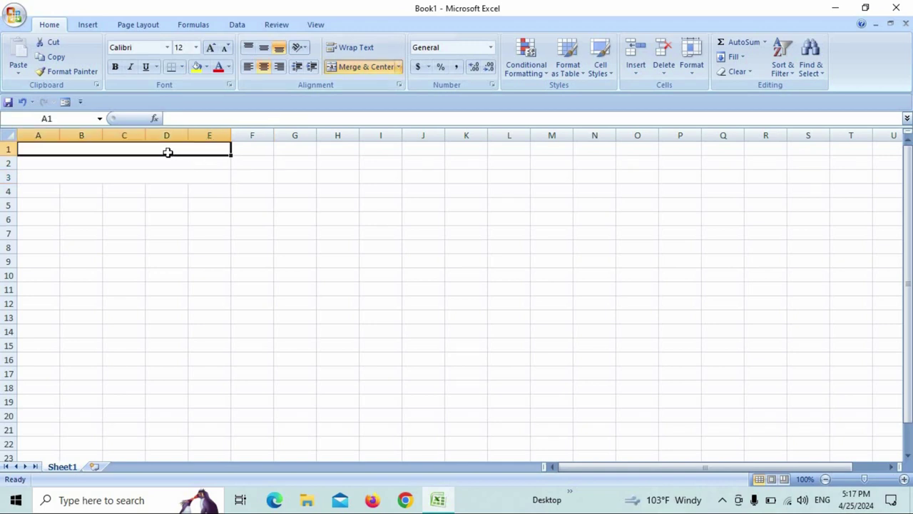
- Enter 'Rupandehi Job & Training Center', 'Butwal-9, SukraPath' and 'Bill Entry' in rows 1–3
type("Rupa")
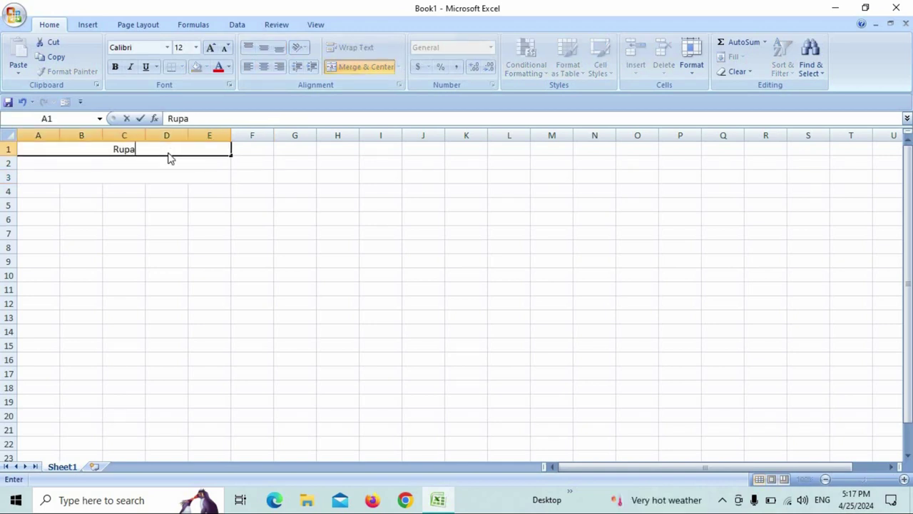
type("ndehi Jo")
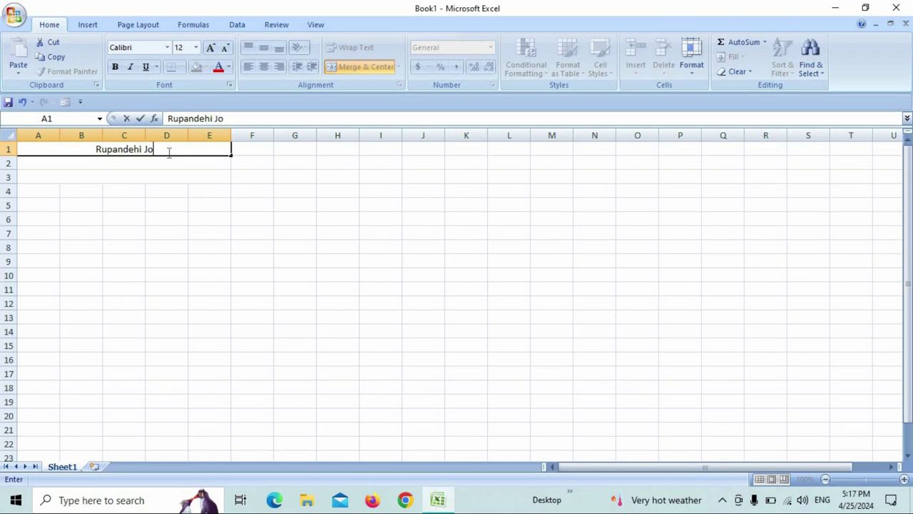
type("b &")
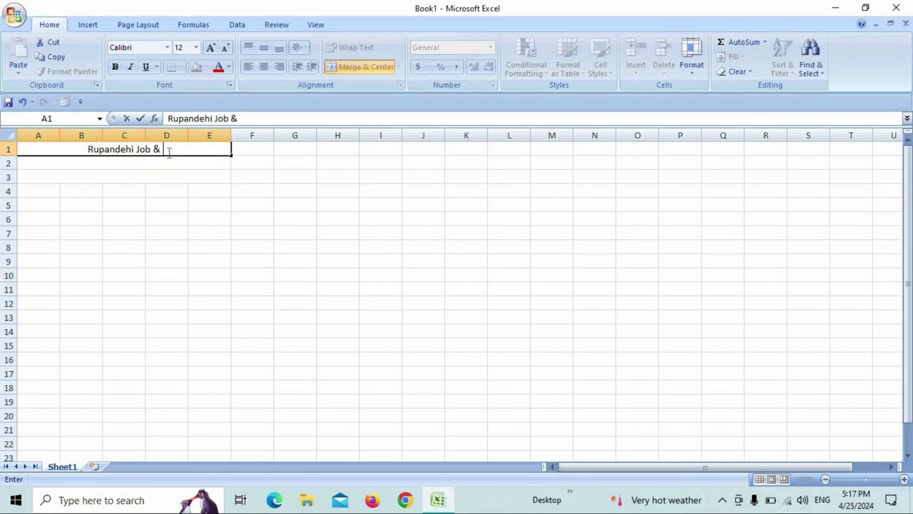
type(" Training Cent")
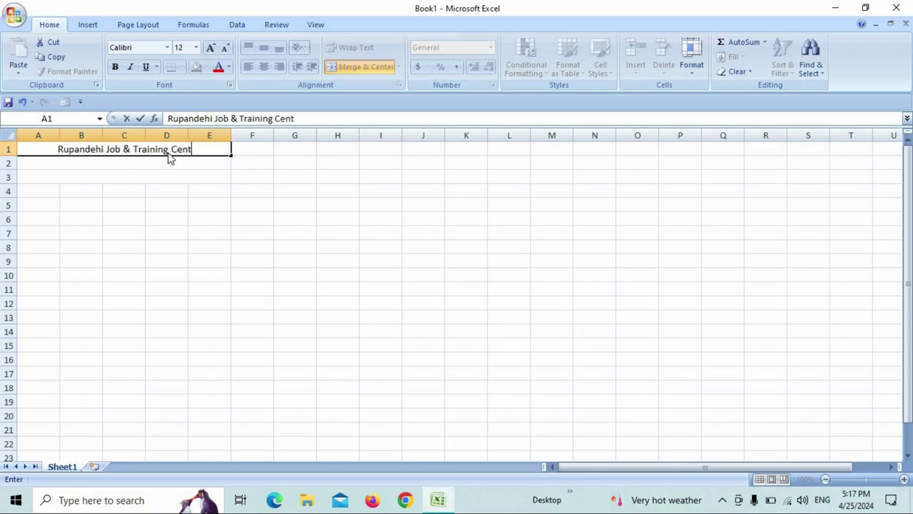
type("er")
key("Return")
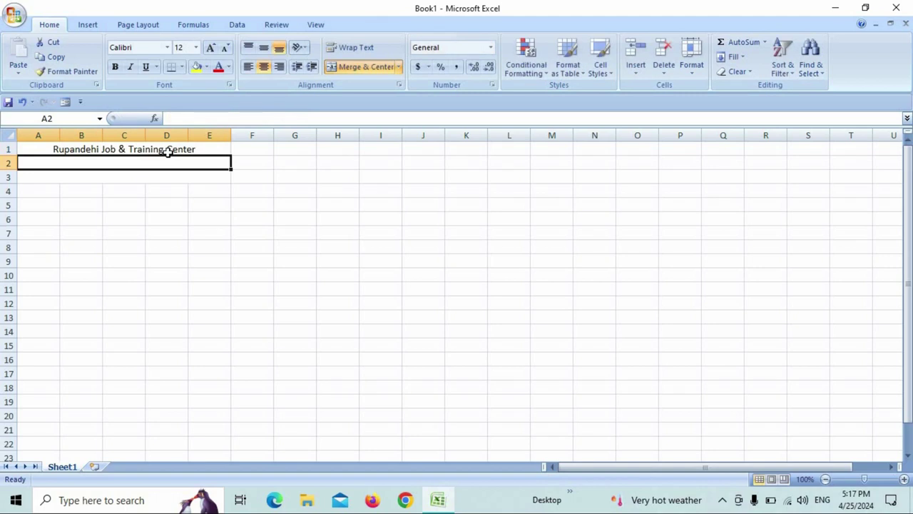
type("Butwal")
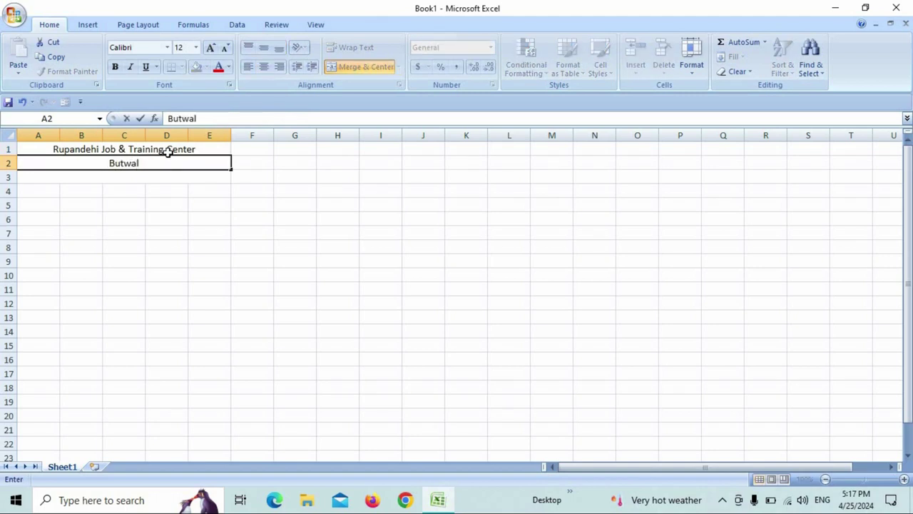
type("-9, Su")
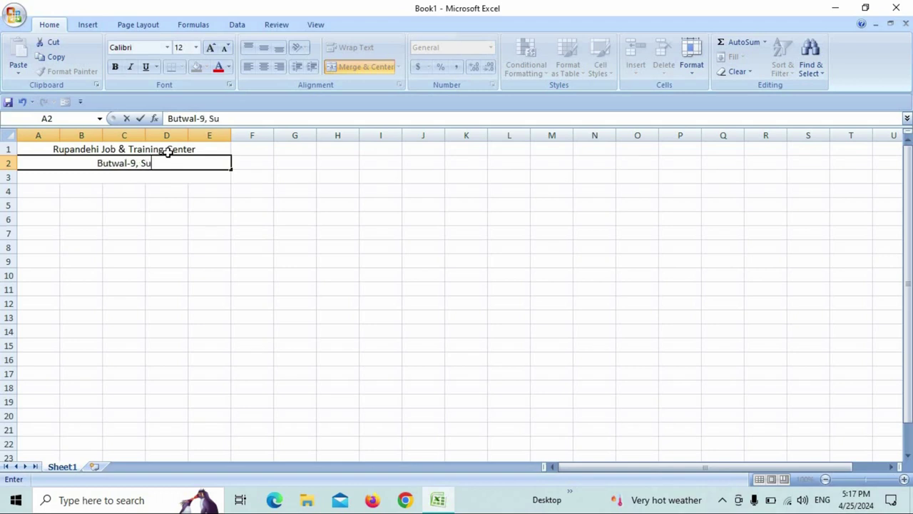
type("kraP")
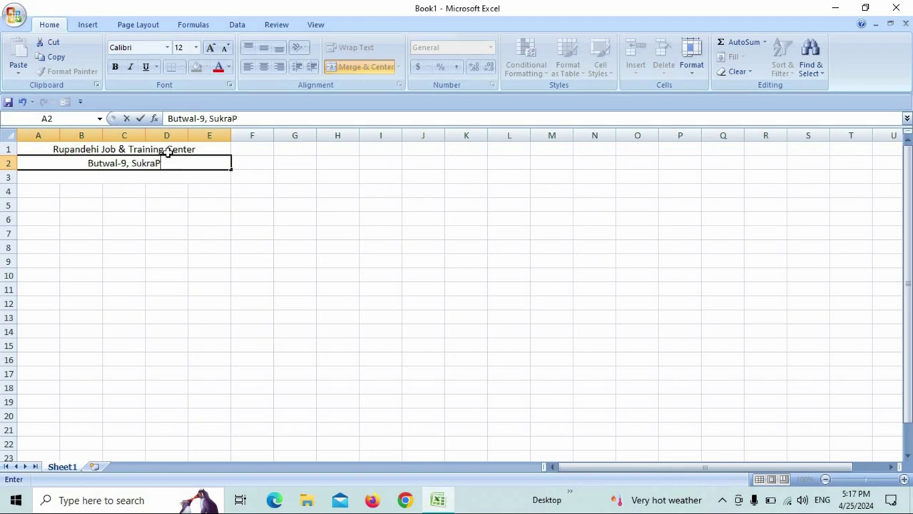
type("ath")
key("Return")
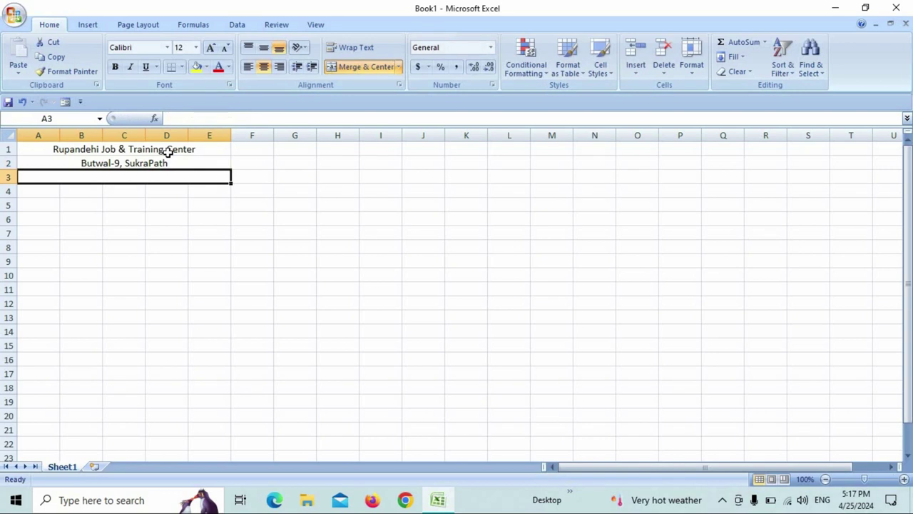
type("B")
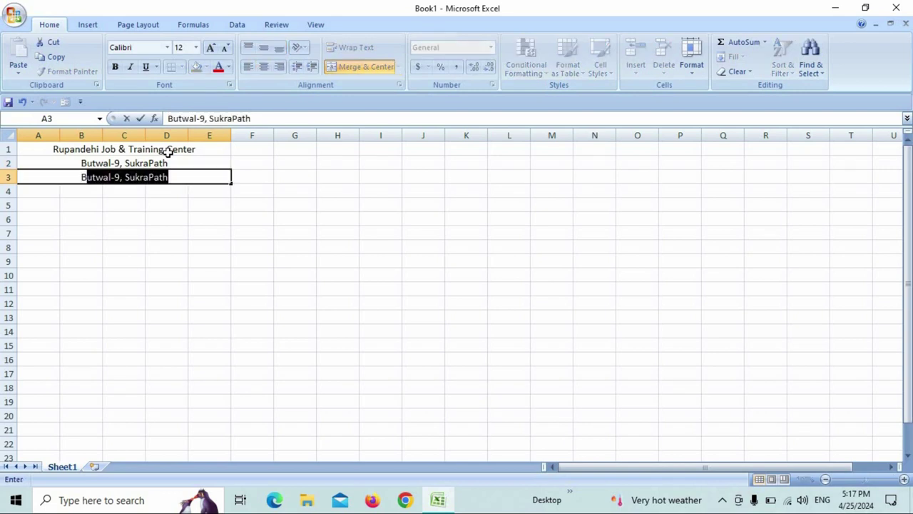
type("ill En")
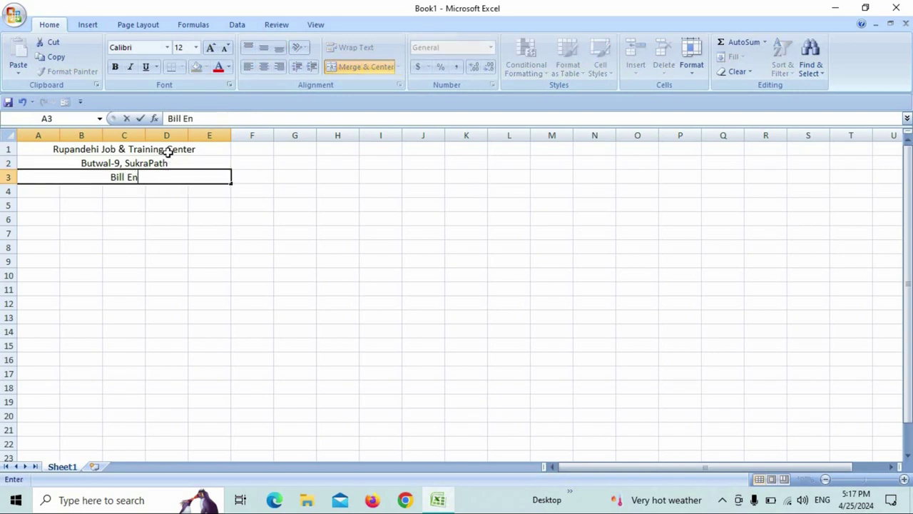
type("t")
key("BackSpace")
type("tr")
type("y")
key("Return")
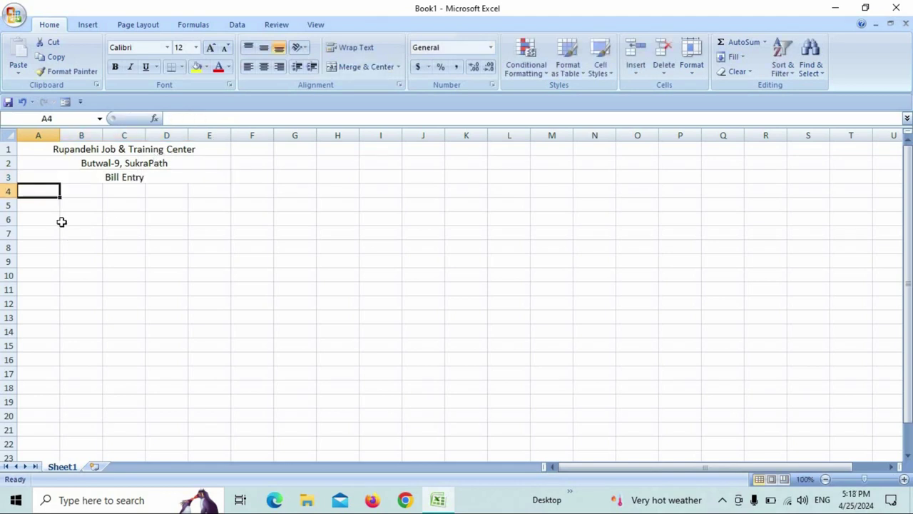
- Enter the headings S.n0, Particulars and kty in A4:C4
type("S")
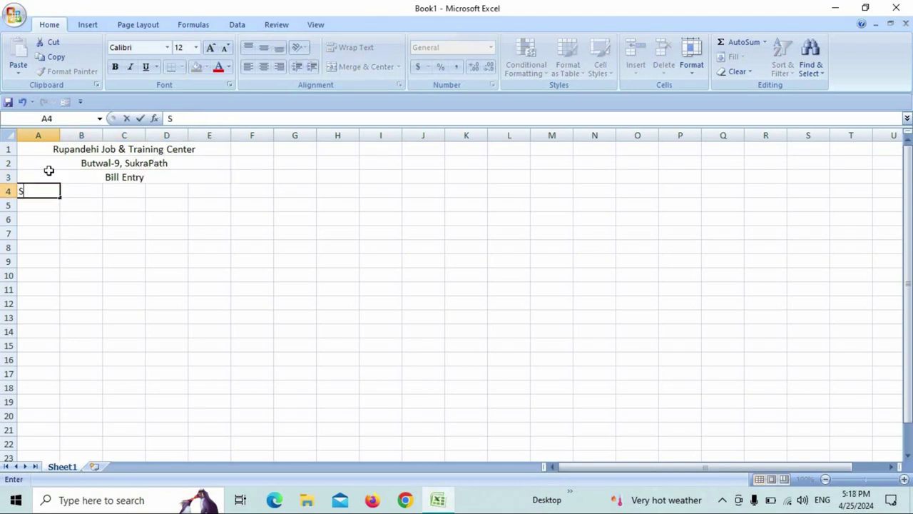
type(".n0")
key("Tab")
type("Pa")
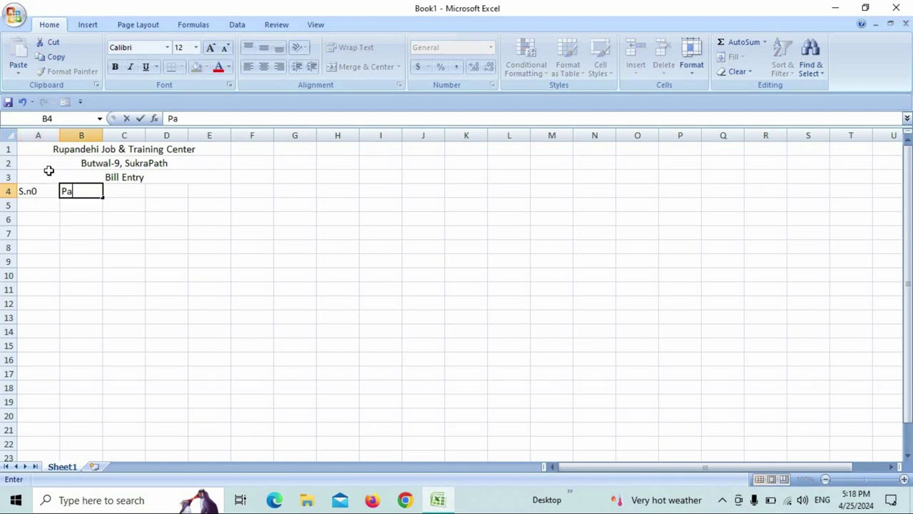
type("rticualrs")
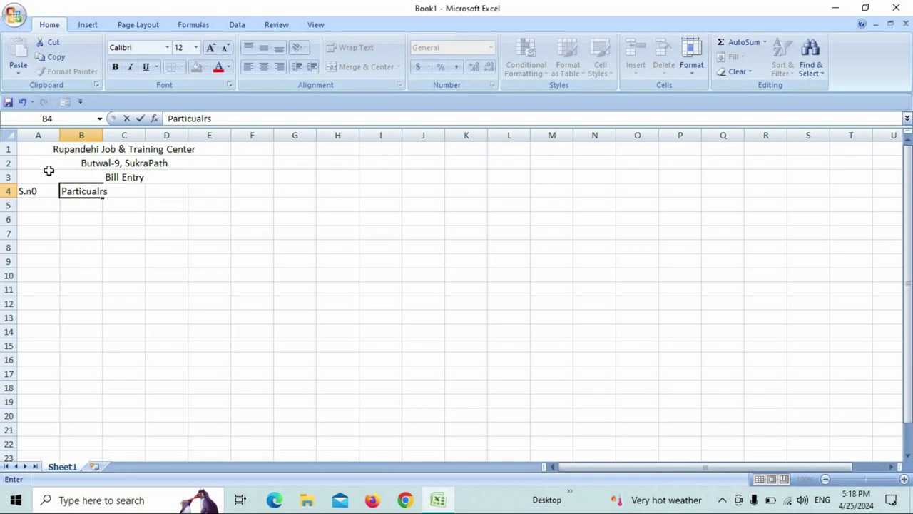
key("BackSpace")
key("BackSpace")
key("BackSpace")
key("BackSpace")
type("l")
type("a")
key("Tab")
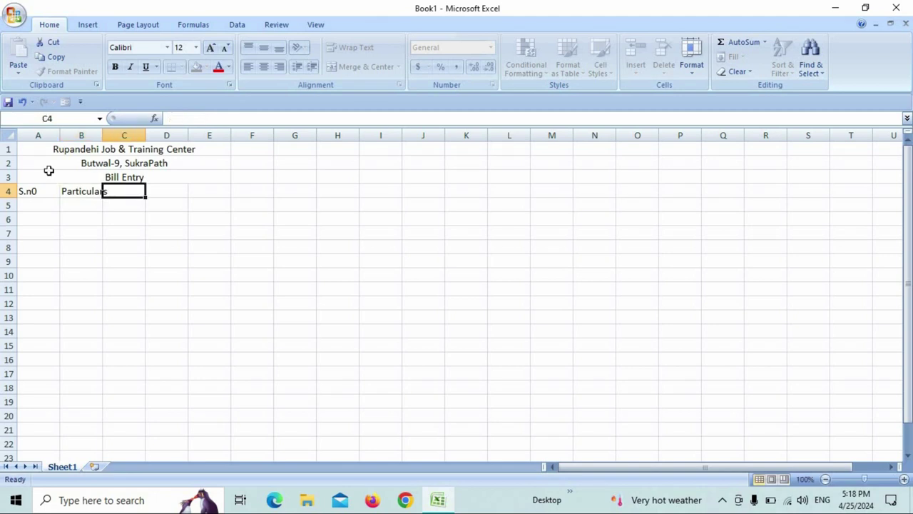
type("k")
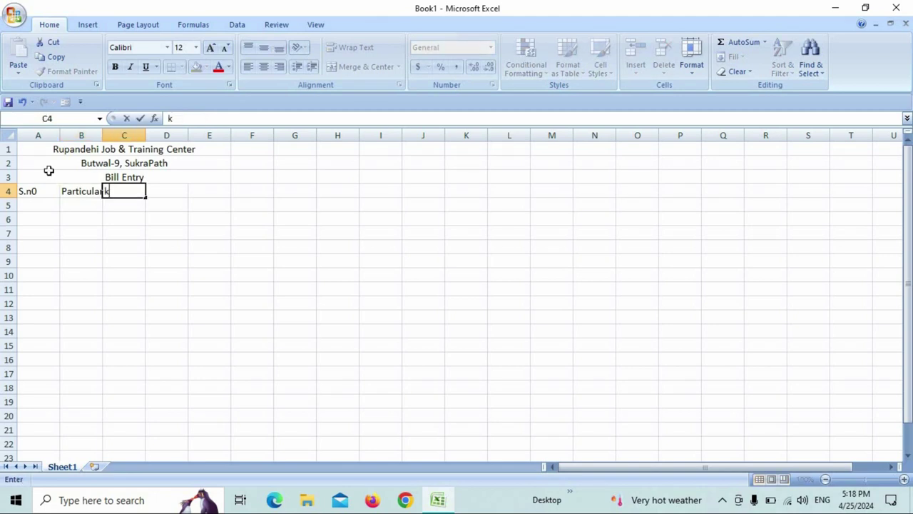
type("ty")
key("Tab")
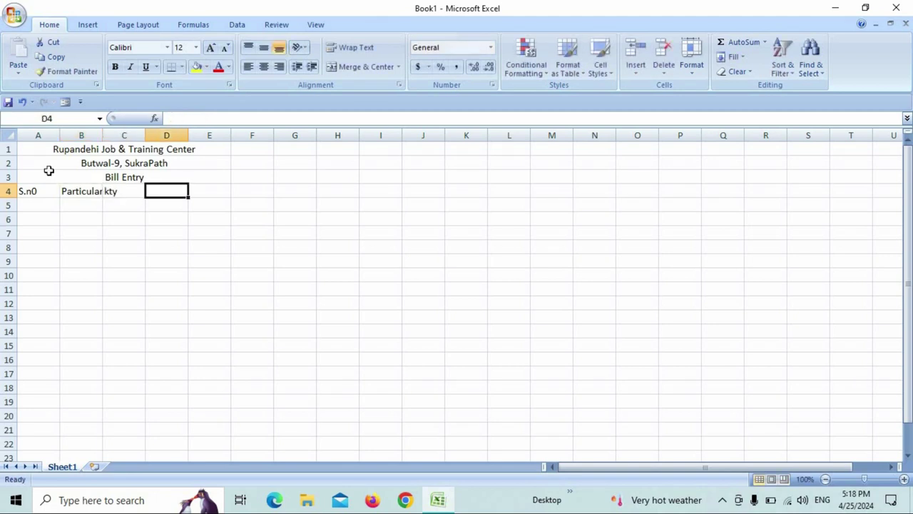
- Put Rate in D4 and Amount in E4, then autofit column B
type("Unit")
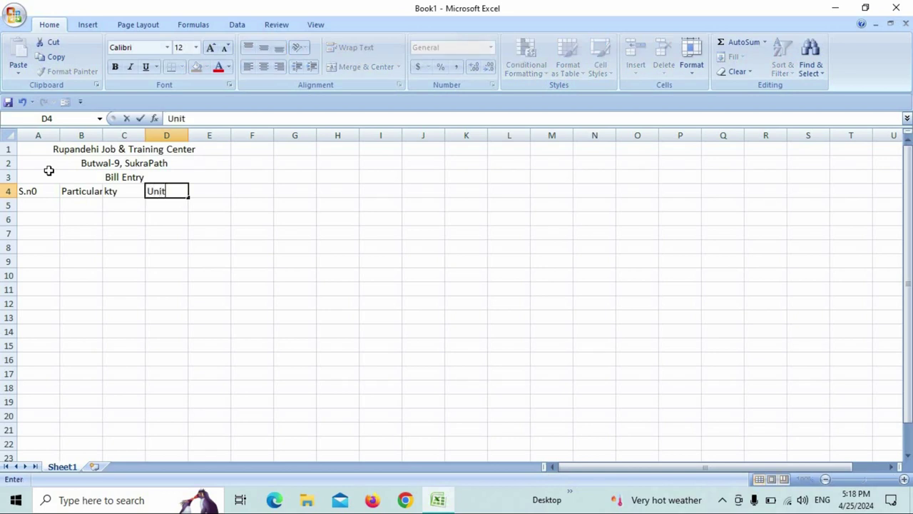
key("Tab")
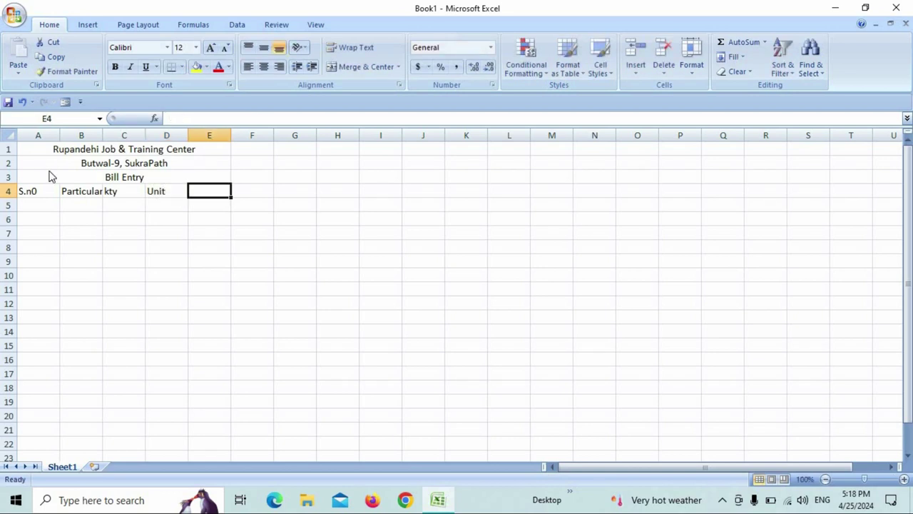
type("Rate")
key("Tab")
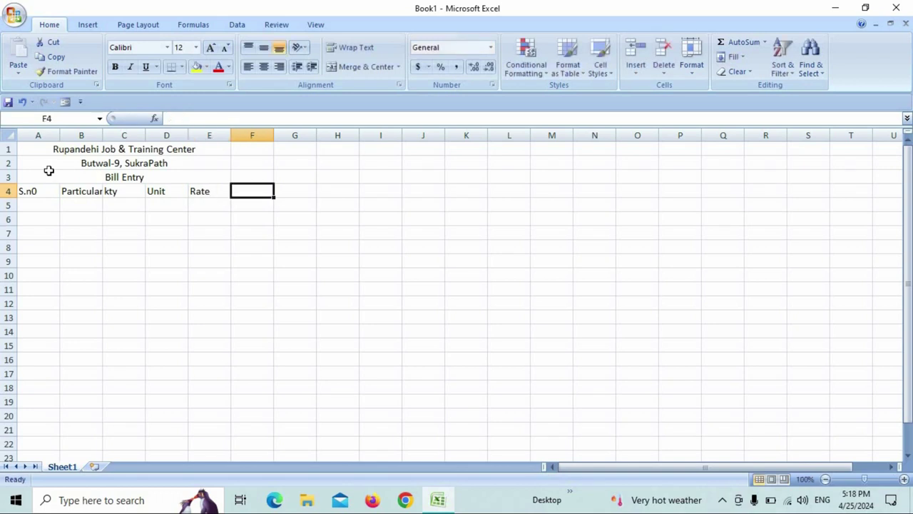
key("Left")
key("Left")
type("Rath")
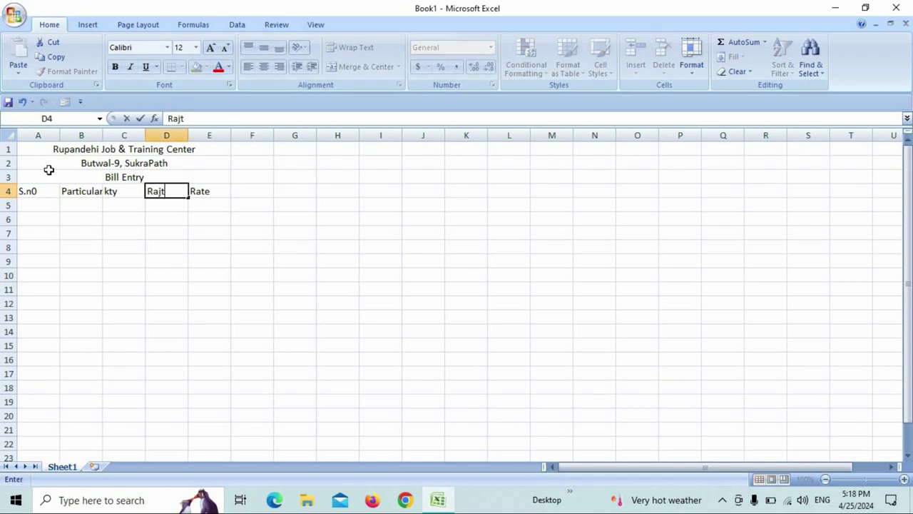
type("e")
key("BackSpace")
key("BackSpace")
key("BackSpace")
type("te")
key("Right")
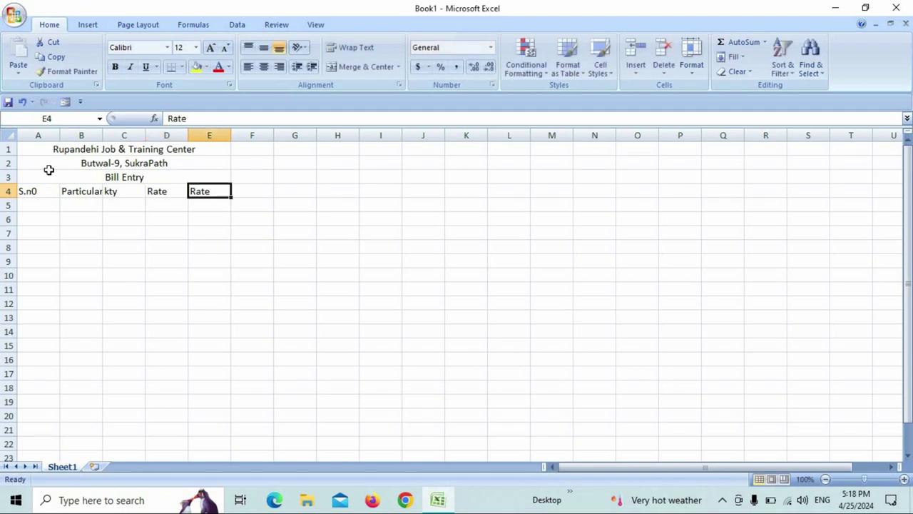
type("Amount")
key("Return")
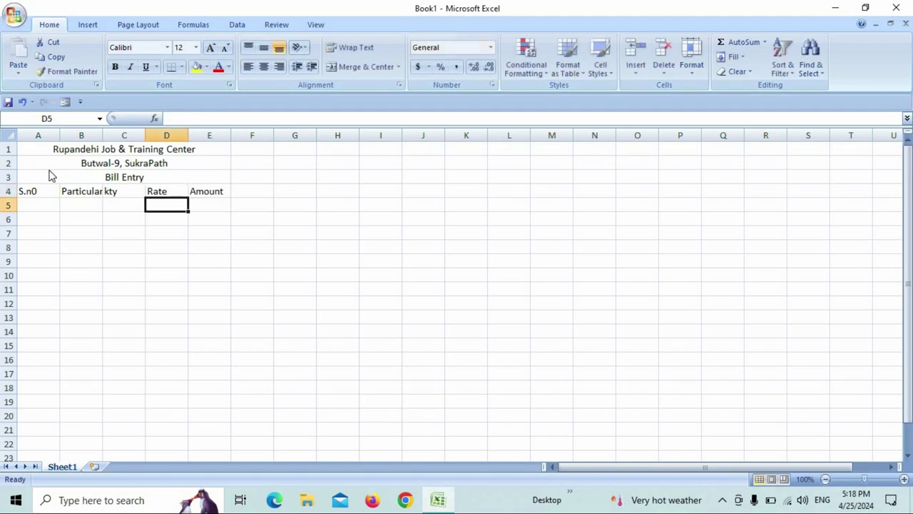
double_click(99, 134)
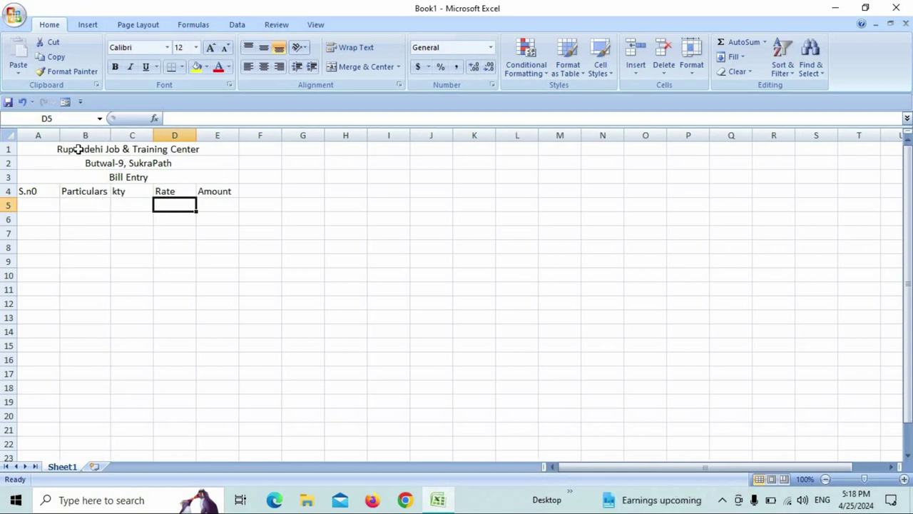
left_click(79, 149)
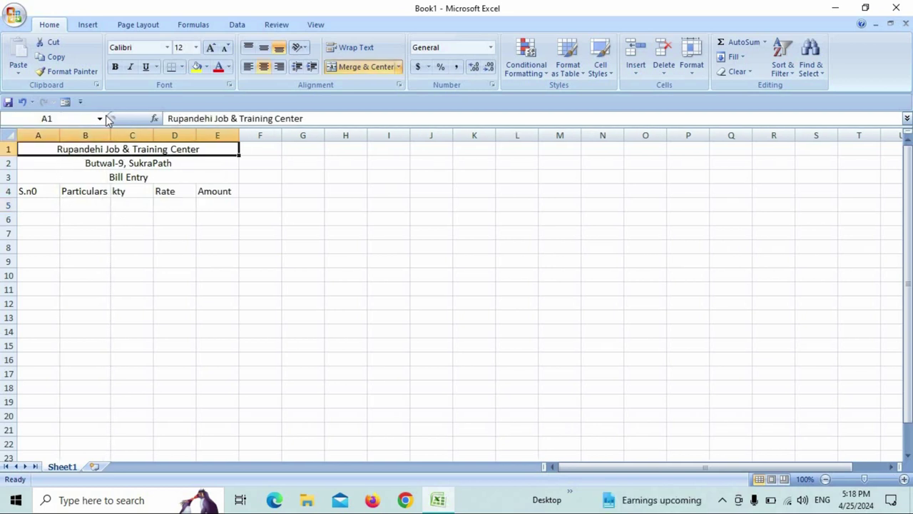
- Bold the three merged title lines in rows 1–3
left_click(116, 68)
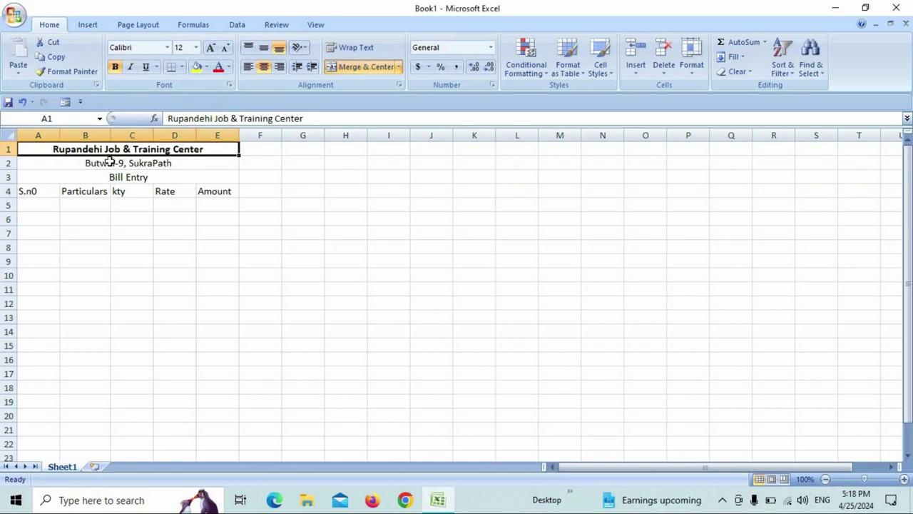
left_click(108, 162)
left_click(115, 67)
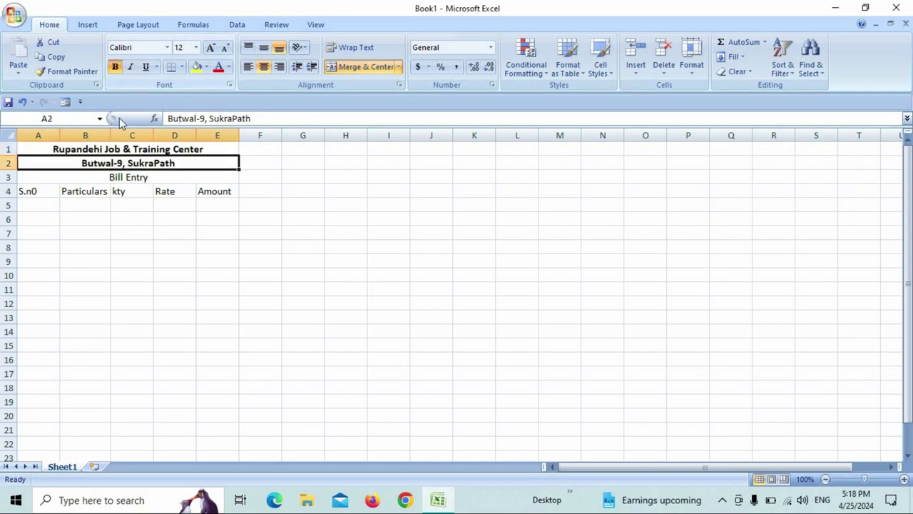
left_click(123, 177)
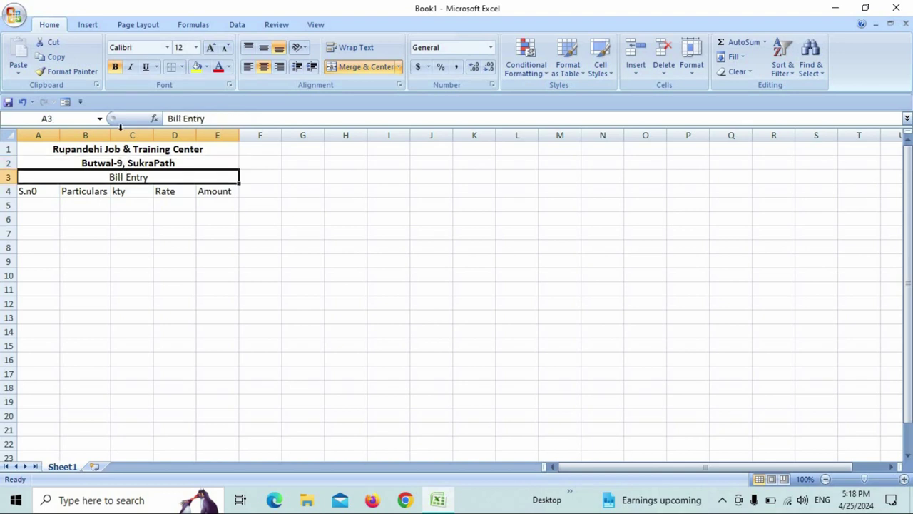
left_click(118, 68)
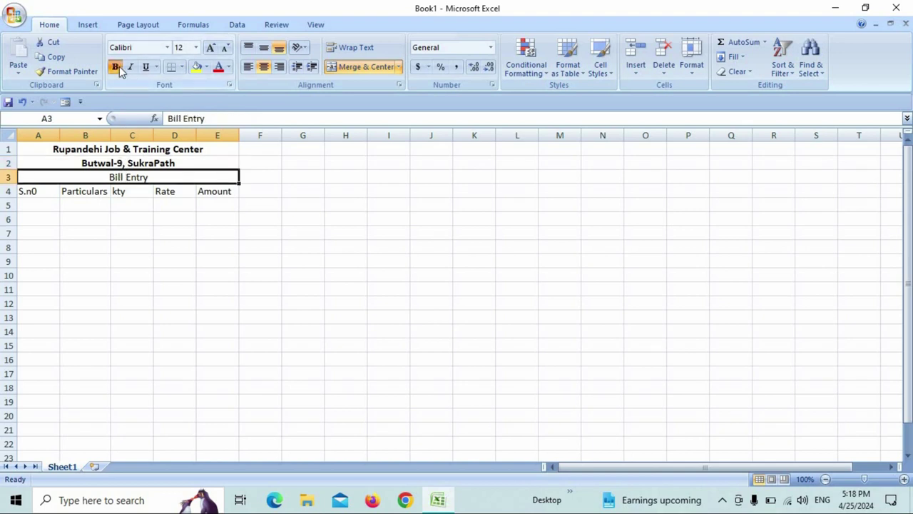
- Correct A4 to S.no and bold the row 4 headings A4:E4
left_click(114, 199)
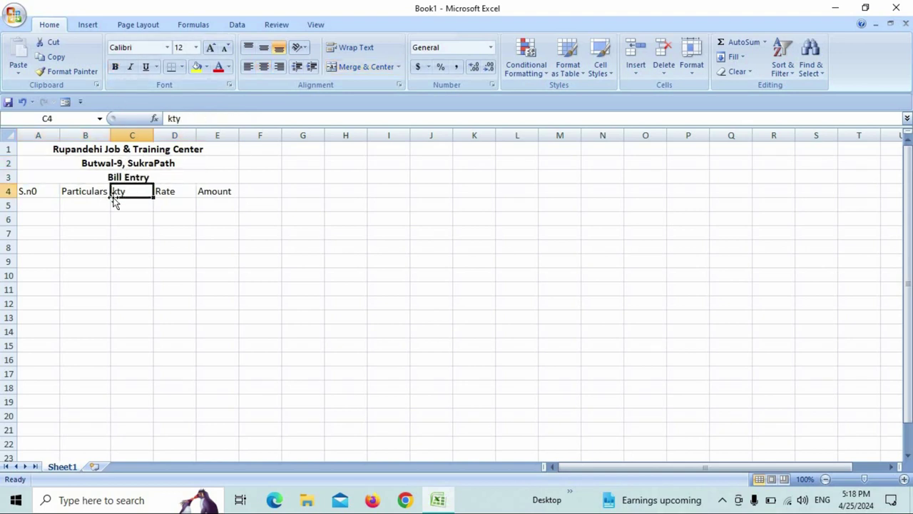
left_click(50, 189)
double_click(51, 189)
key("BackSpace")
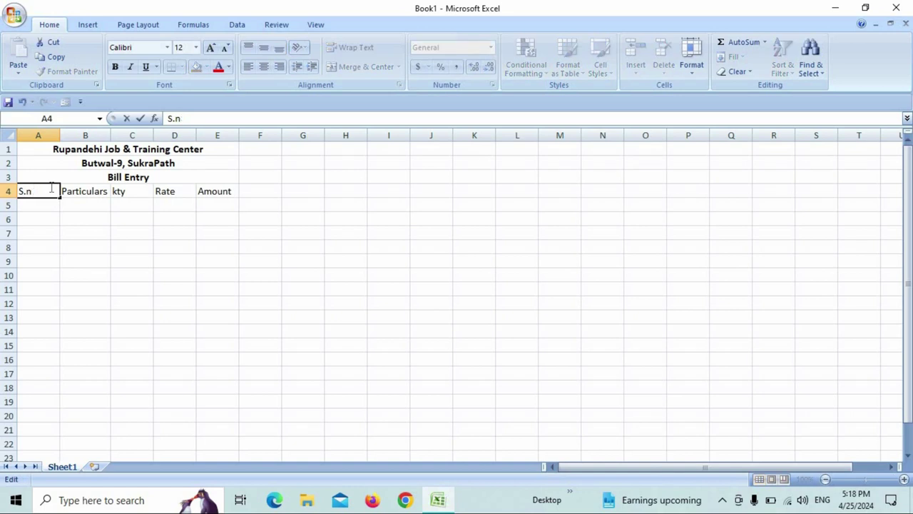
type("o")
key("Return")
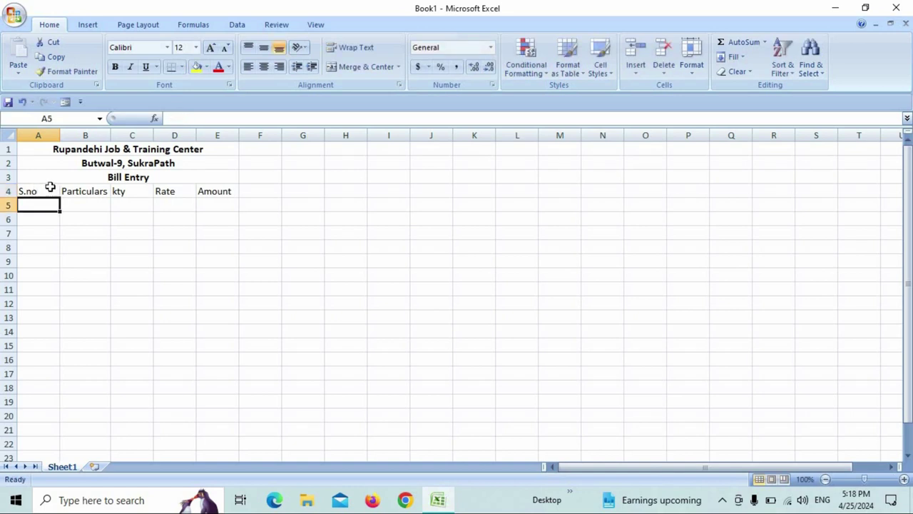
left_click_drag(50, 189, 216, 194)
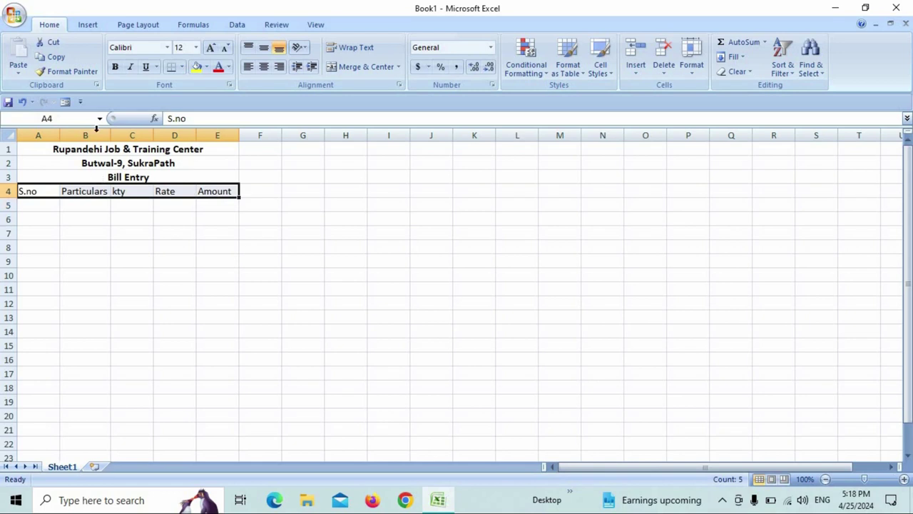
left_click(115, 66)
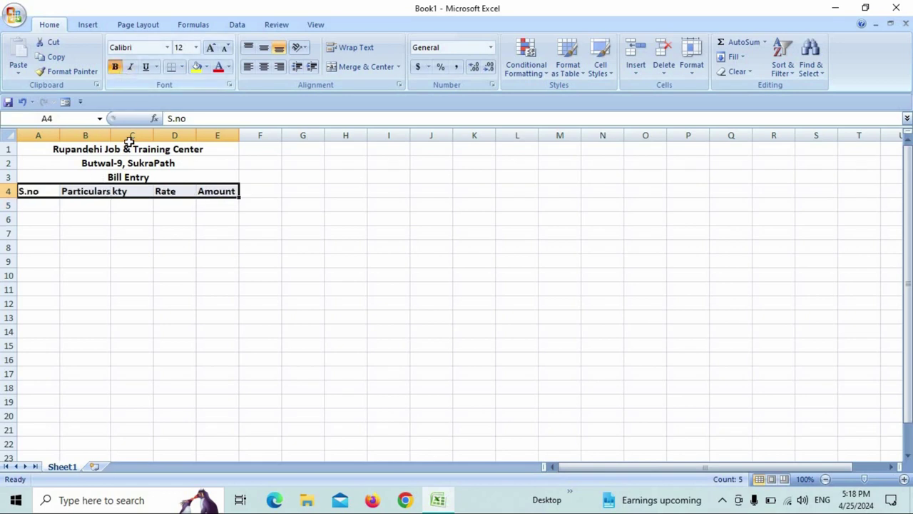
left_click(142, 241)
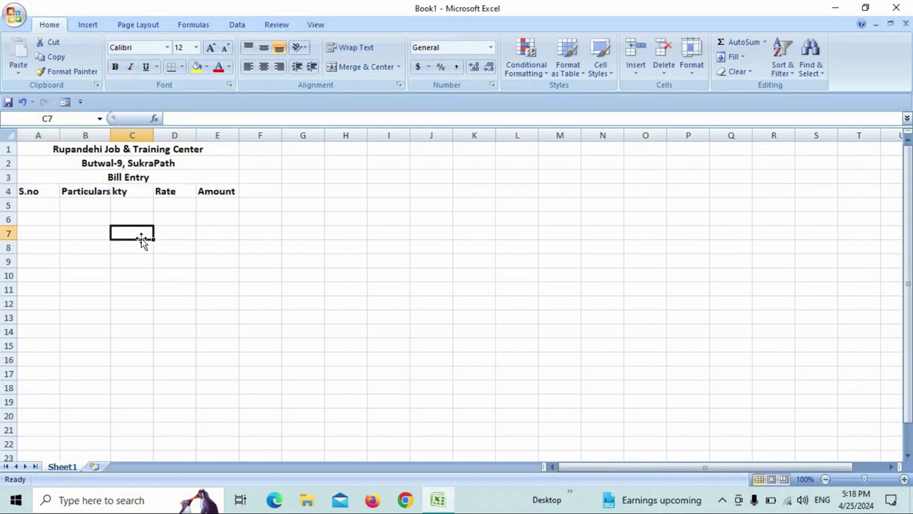
- Change the C4 heading from kty to Qty and widen column B further
double_click(125, 192)
key("BackSpace")
key("BackSpace")
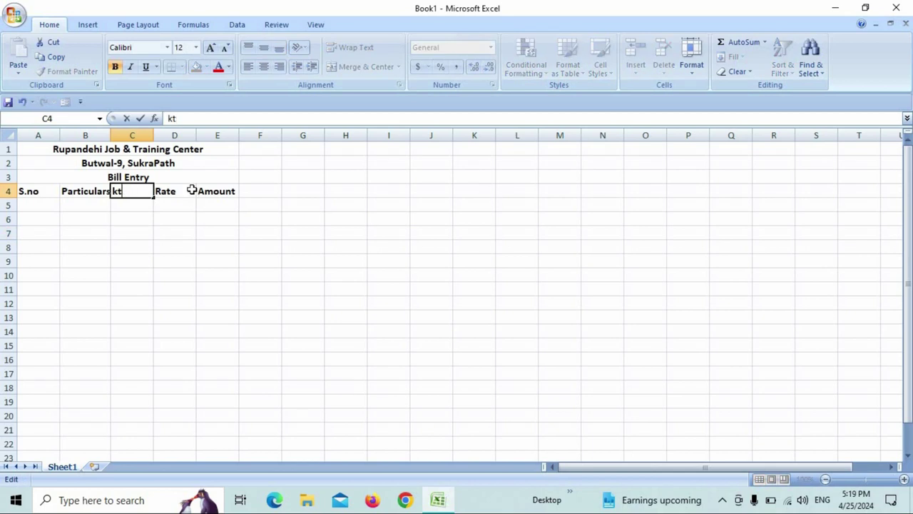
key("BackSpace")
key("BackSpace")
type("Qt")
type("y")
key("Return")
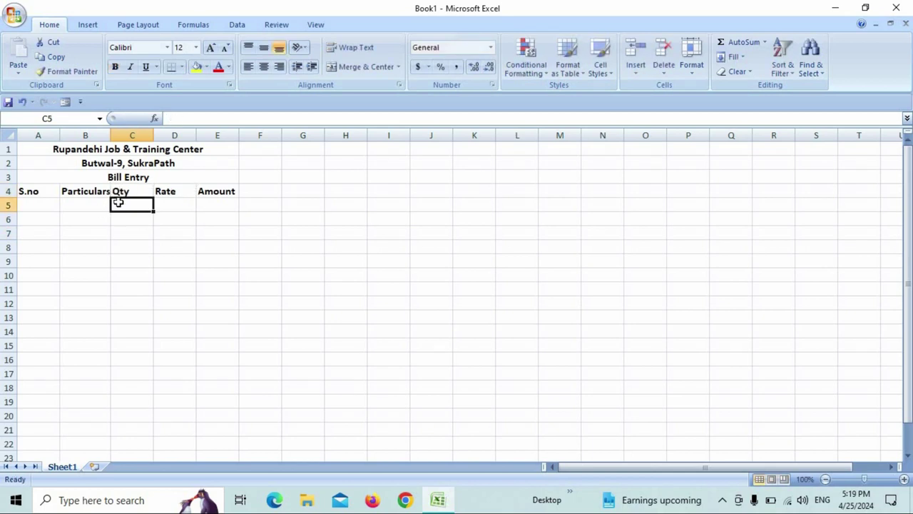
left_click_drag(115, 136, 136, 136)
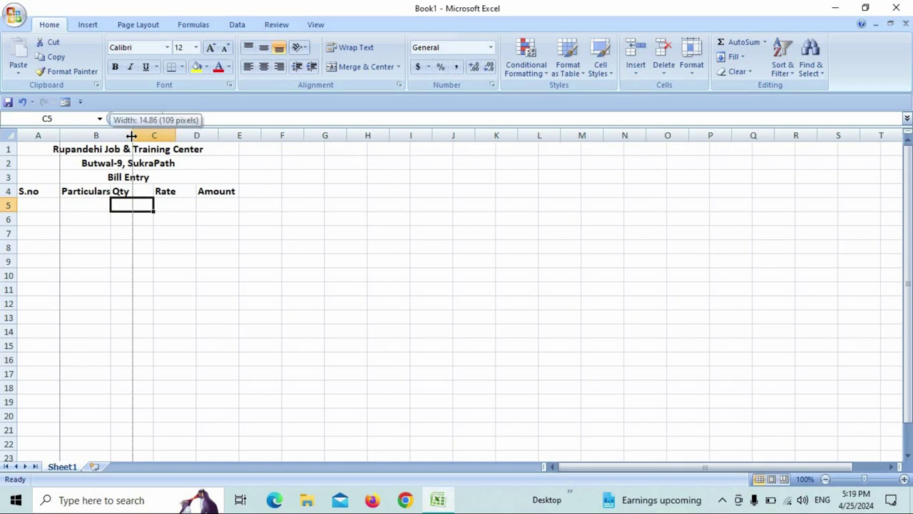
- Enter serial numbers 1–3 in A5:A7 and fill them down to 5 in A9
left_click(47, 206)
type("1")
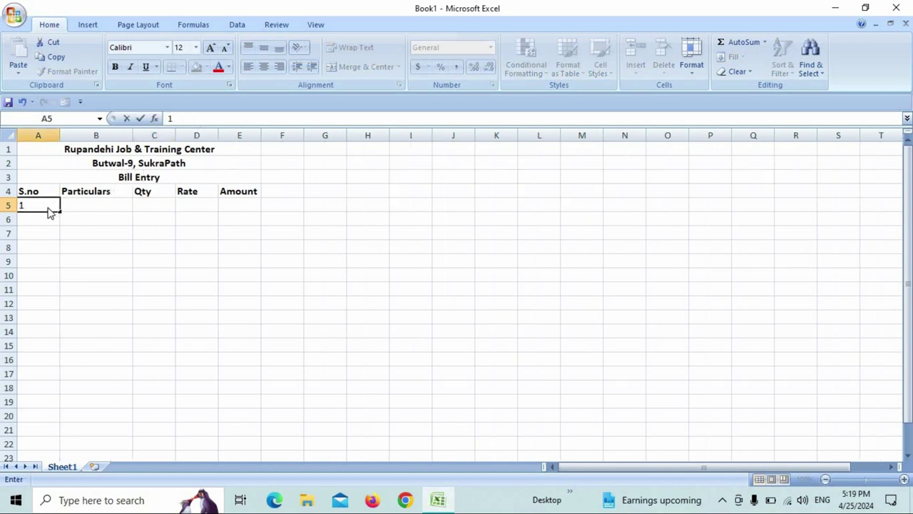
key("Return")
type("2")
key("Return")
type("3")
key("Return")
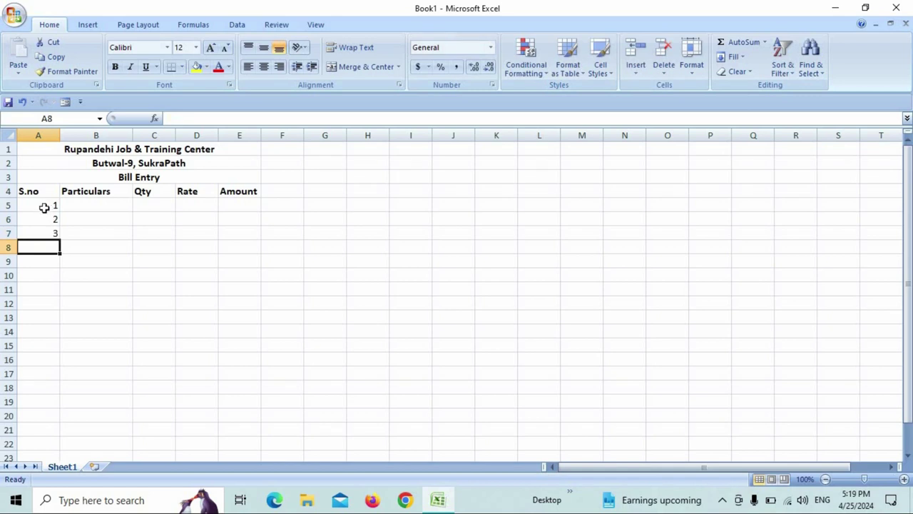
left_click_drag(46, 206, 62, 265)
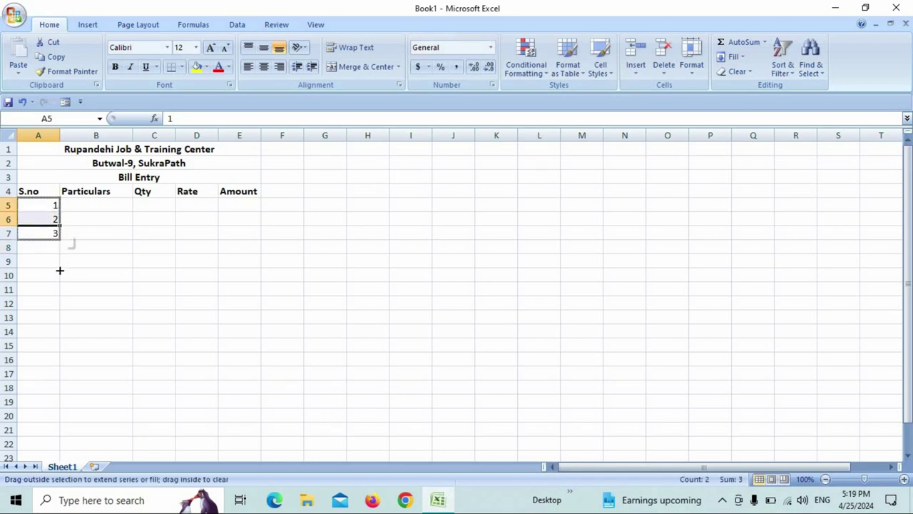
- List Keyboard, Mouse, Ram, Laptop and Mobile in B5:B9
left_click(94, 206)
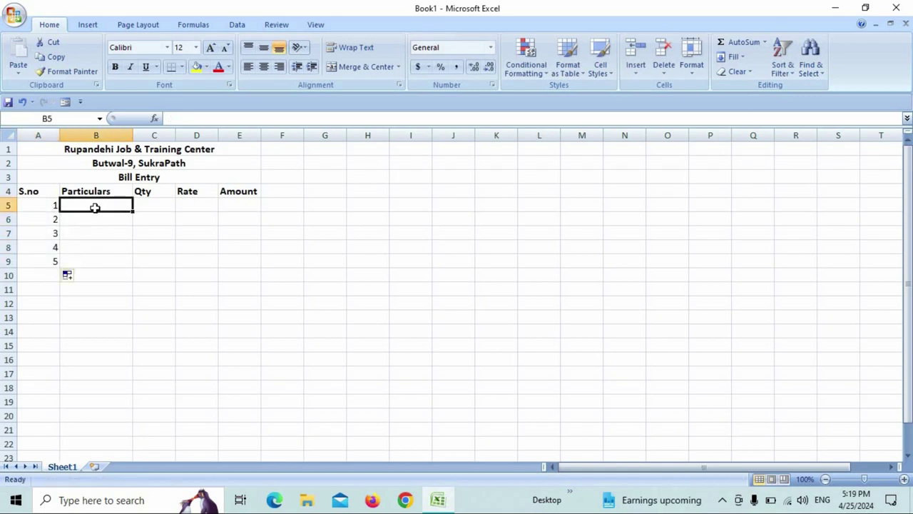
type("Keyb")
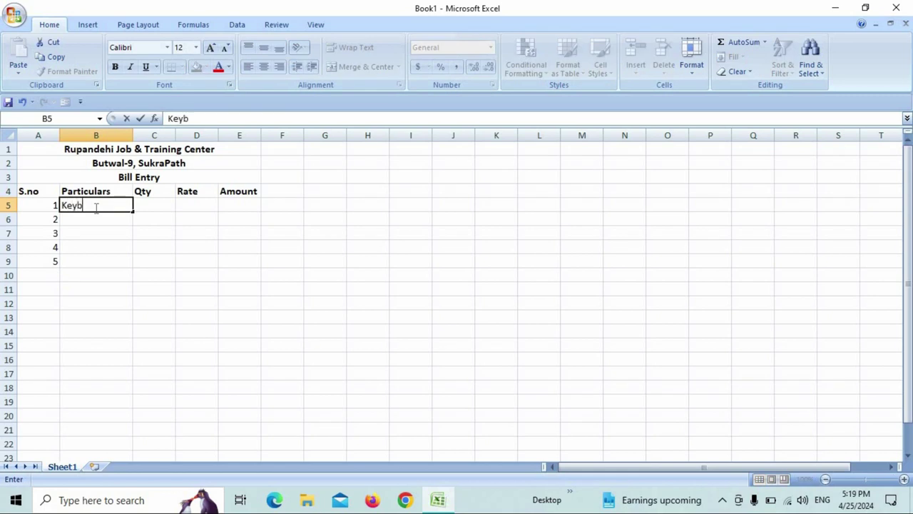
type("oard")
key("Return")
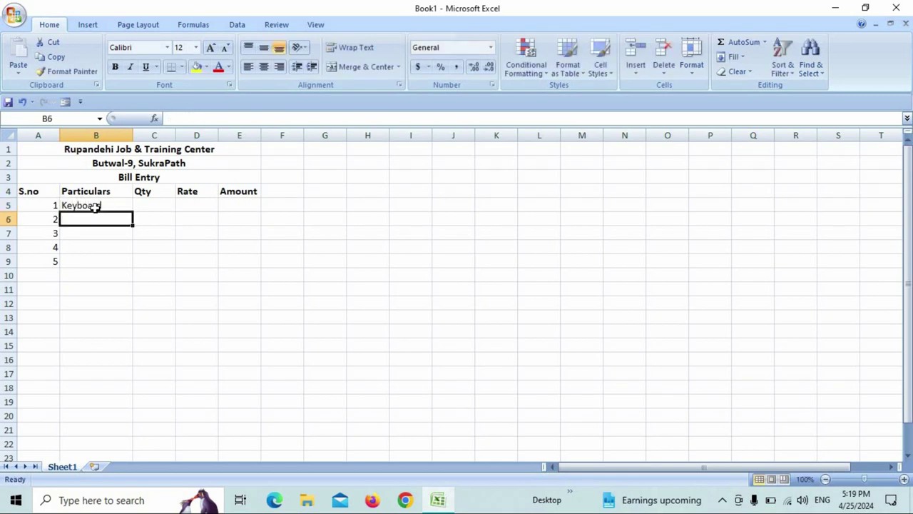
type("Mouse")
key("Return")
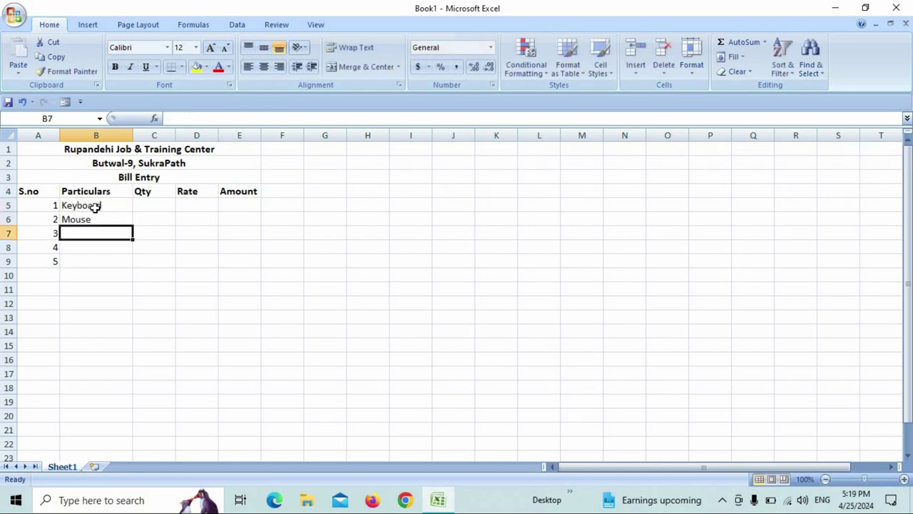
type("RA")
key("BackSpace")
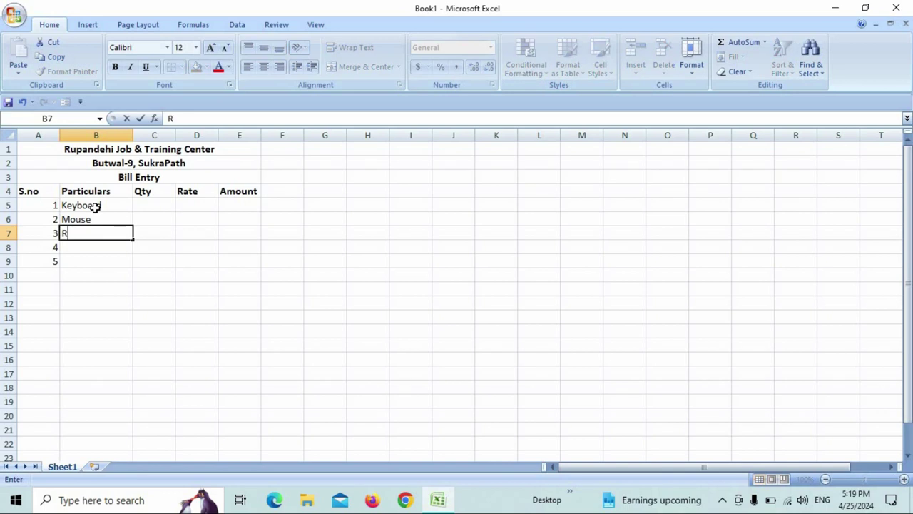
type("am")
key("Return")
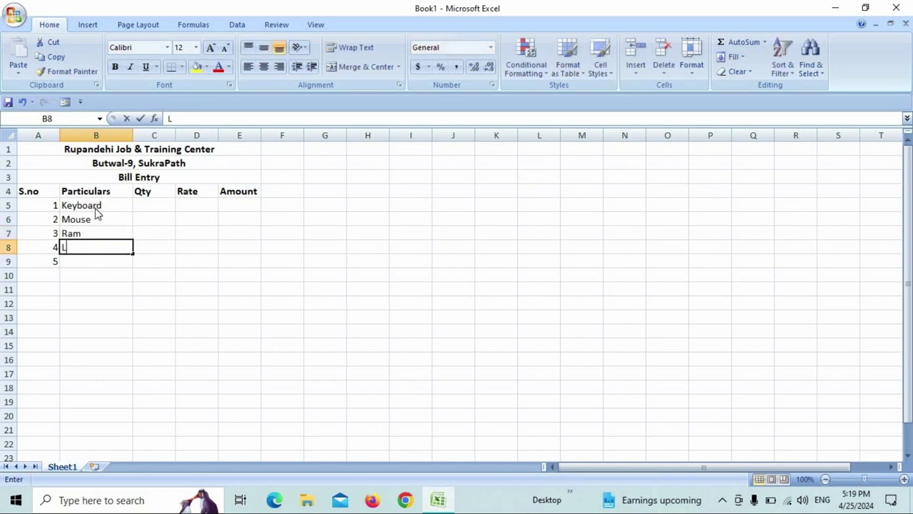
type("Laptop")
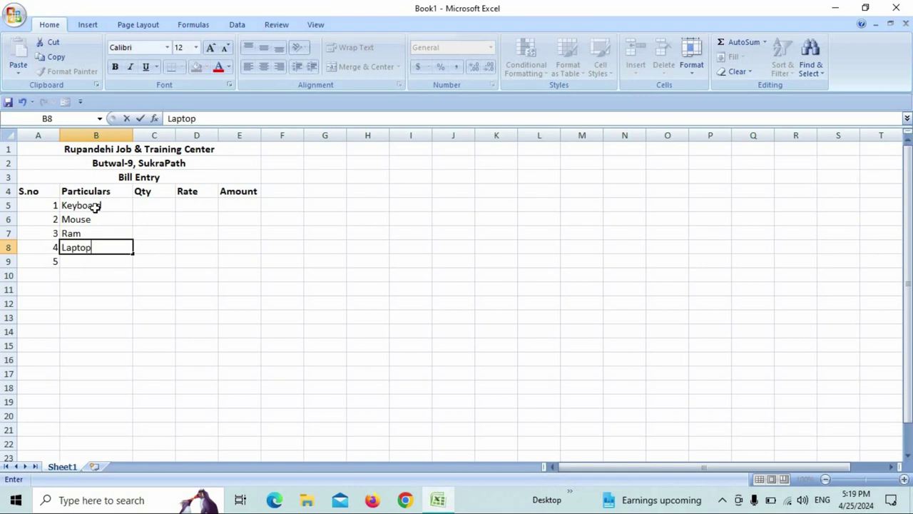
key("Return")
type("M")
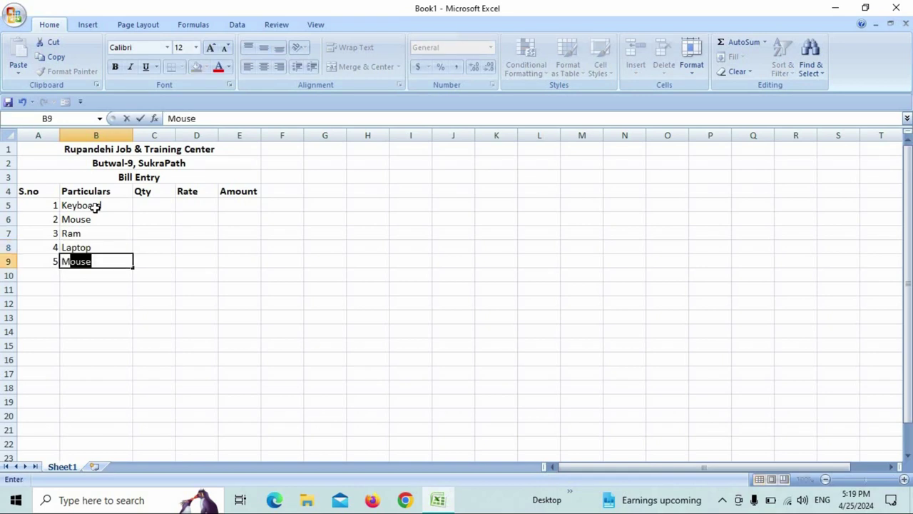
type("obile")
key("Return")
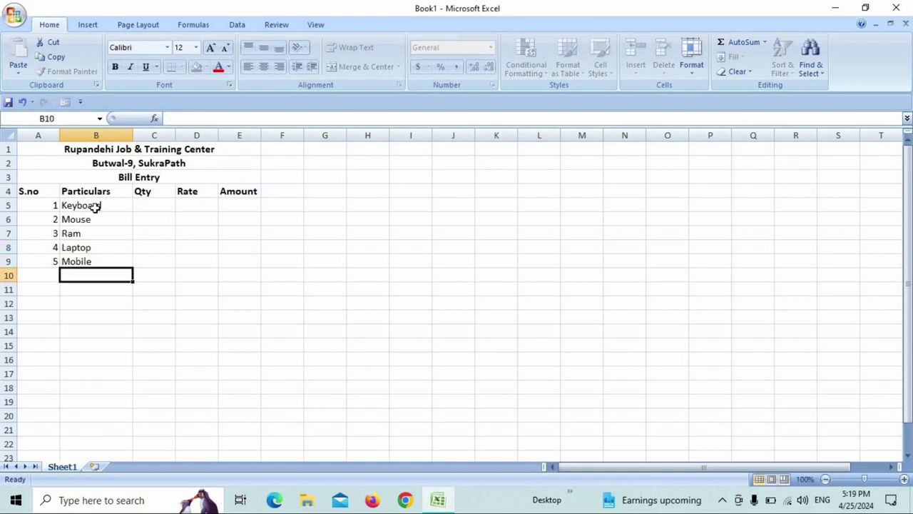
- Enter quantities 6, 4, 5, 2 and 3 in C5:C9
left_click(154, 203)
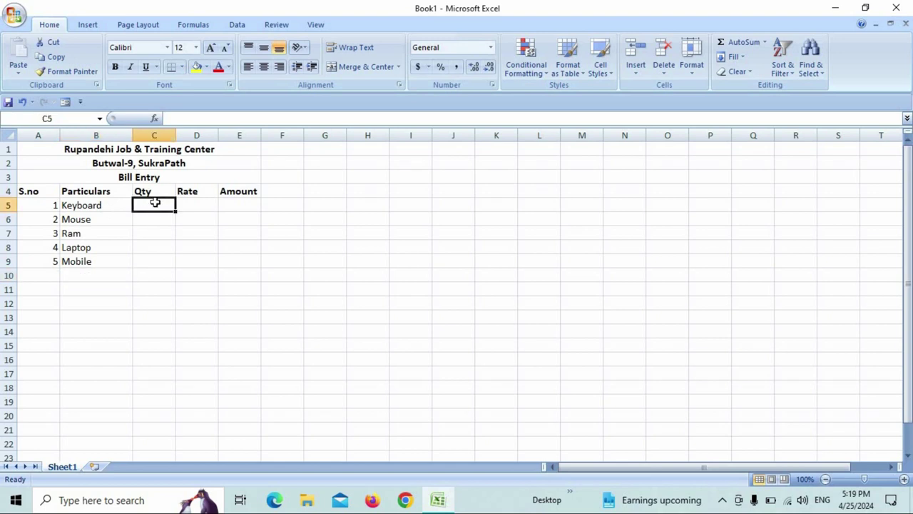
type("6")
key("Return")
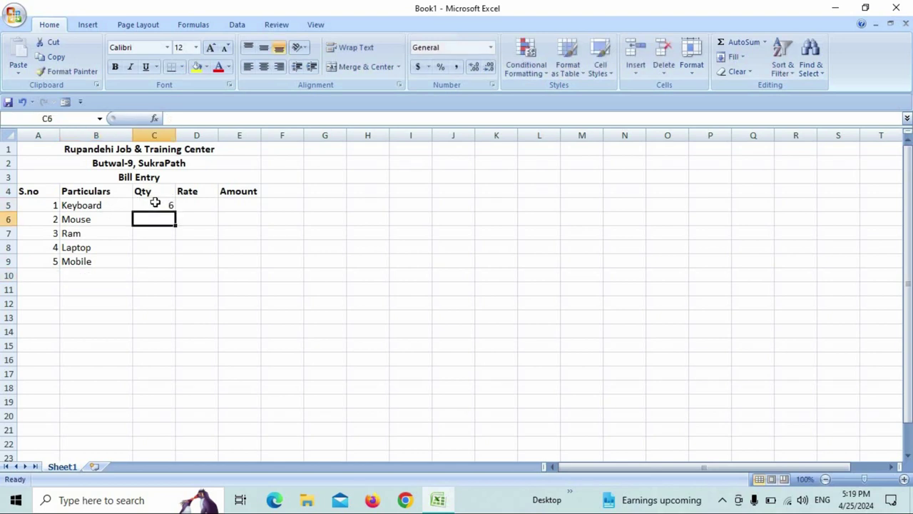
type("4")
key("Return")
type("5")
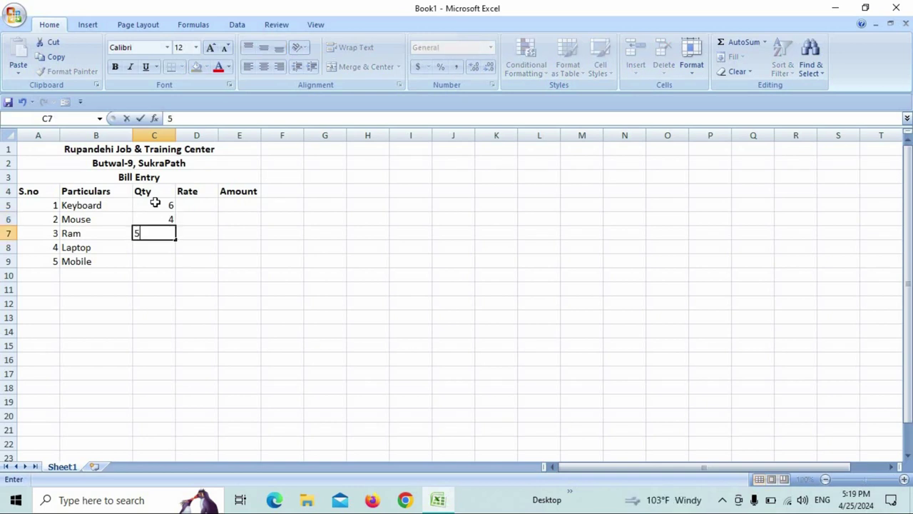
key("Return")
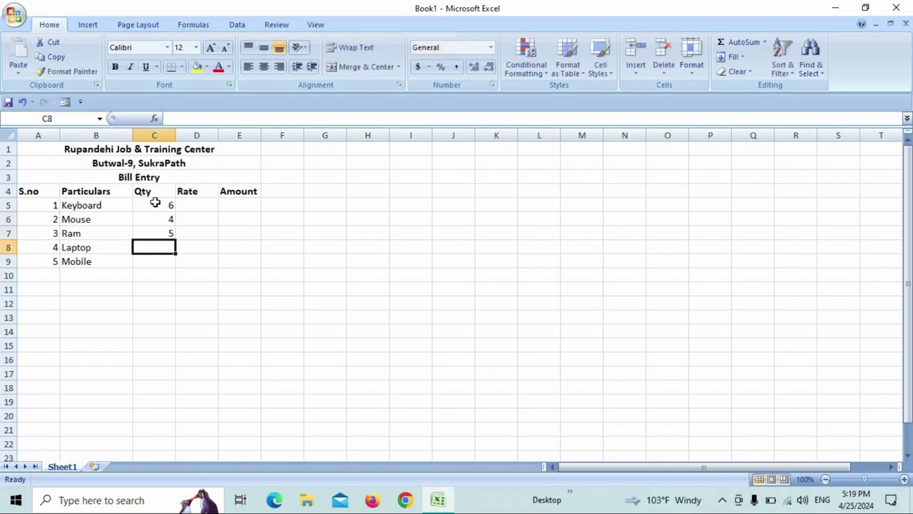
type("2")
key("Return")
type("3")
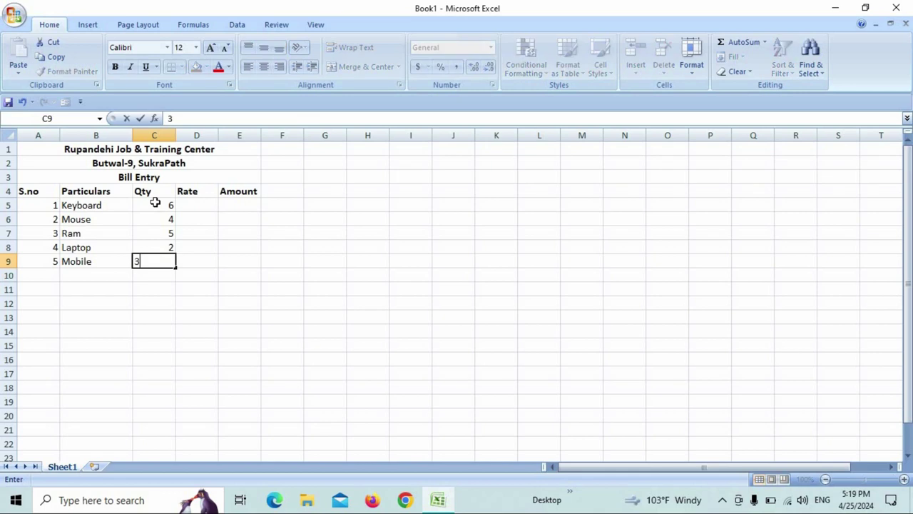
key("Return")
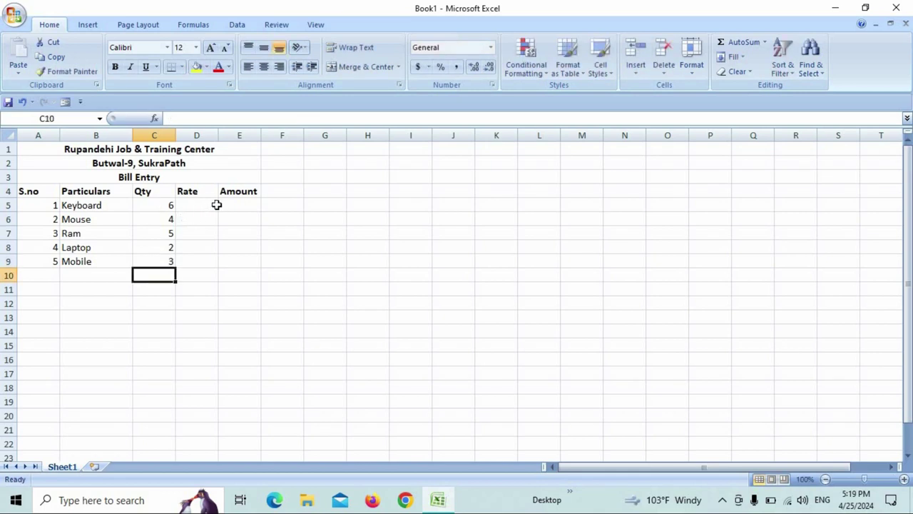
- Enter rates 400, 350, 2000, 55000 and 25000 in D5:D9
left_click(207, 205)
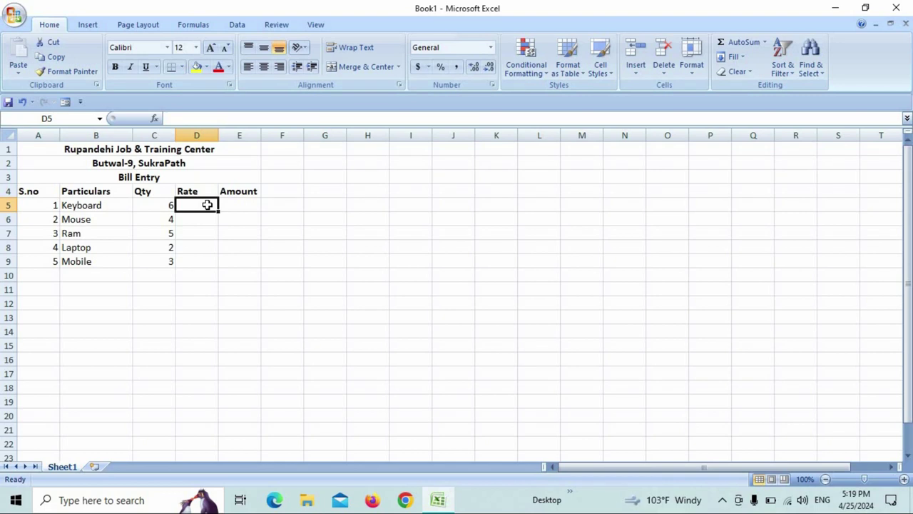
type("400")
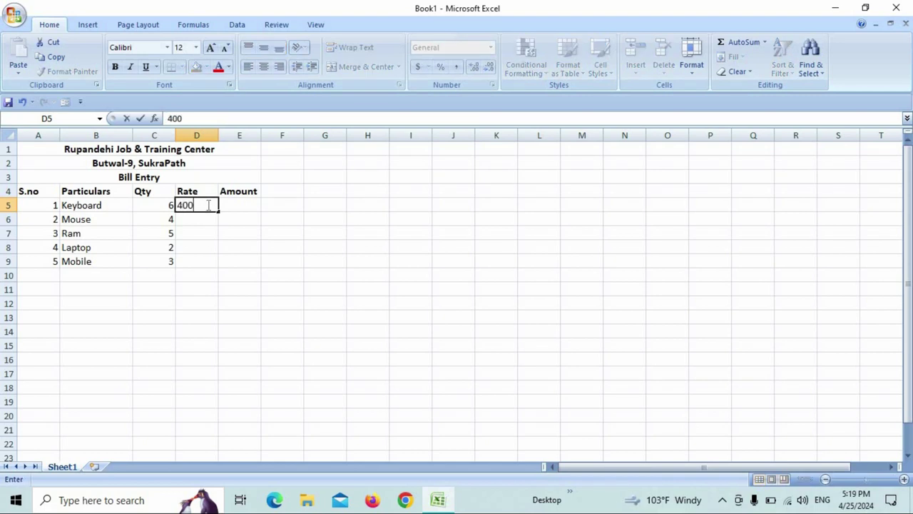
key("Return")
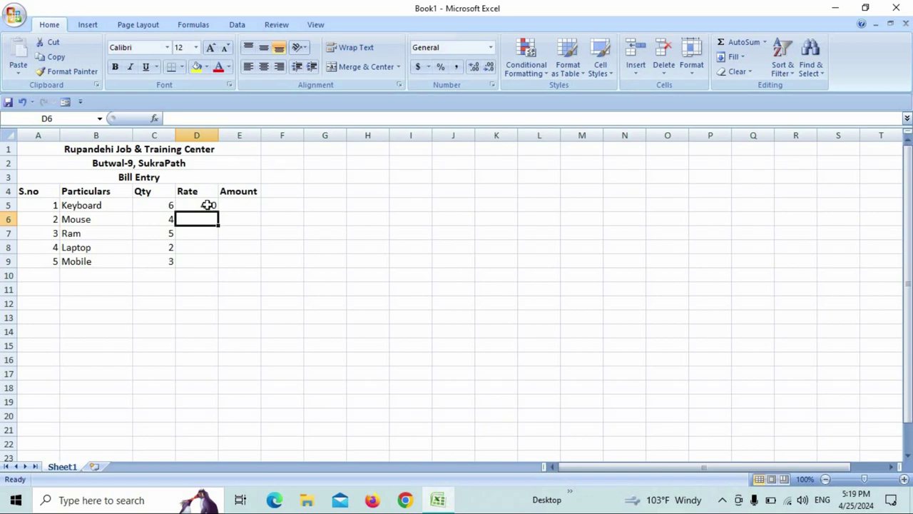
type("359")
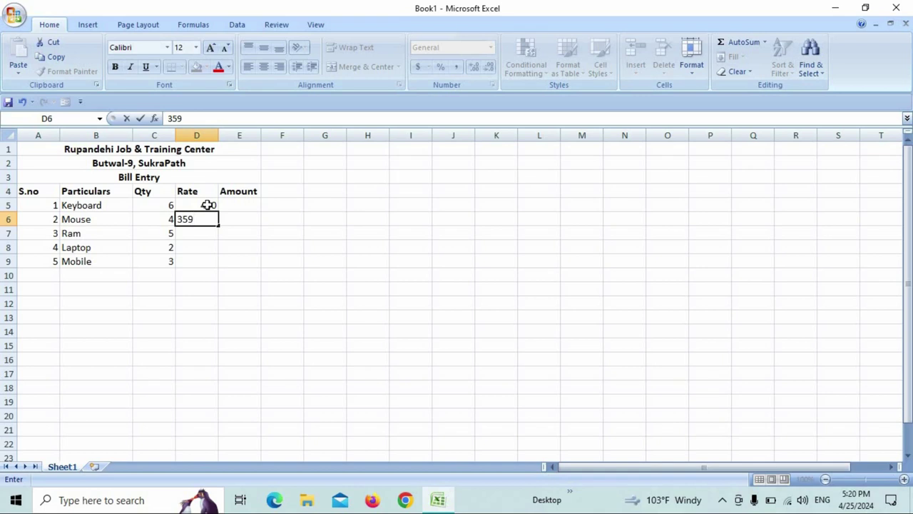
key("Return")
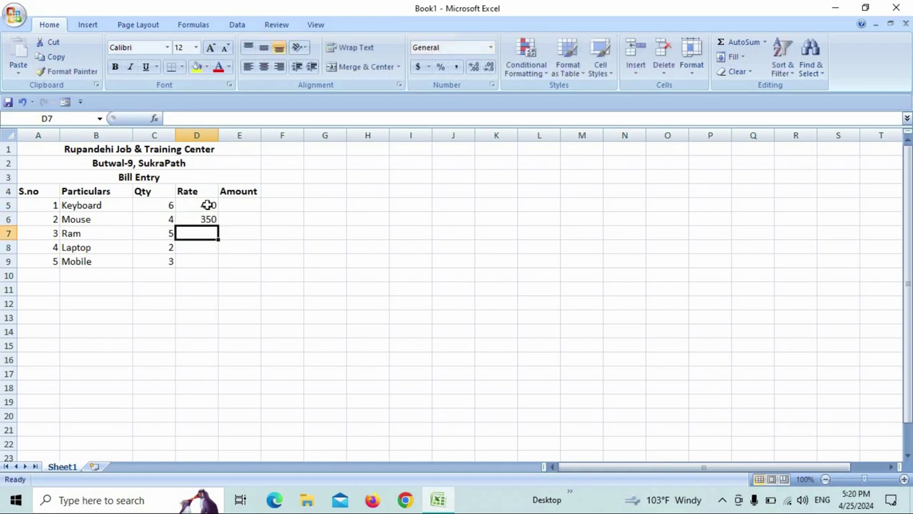
type("20")
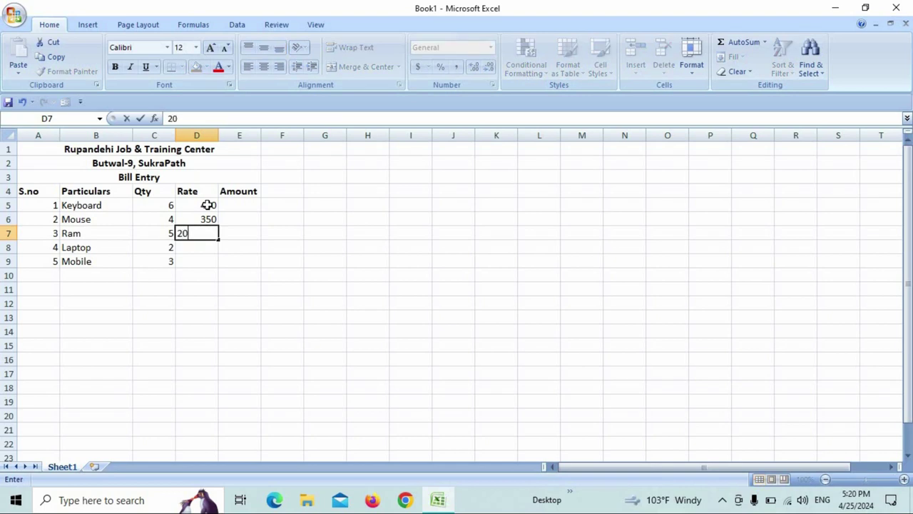
type("00")
key("Return")
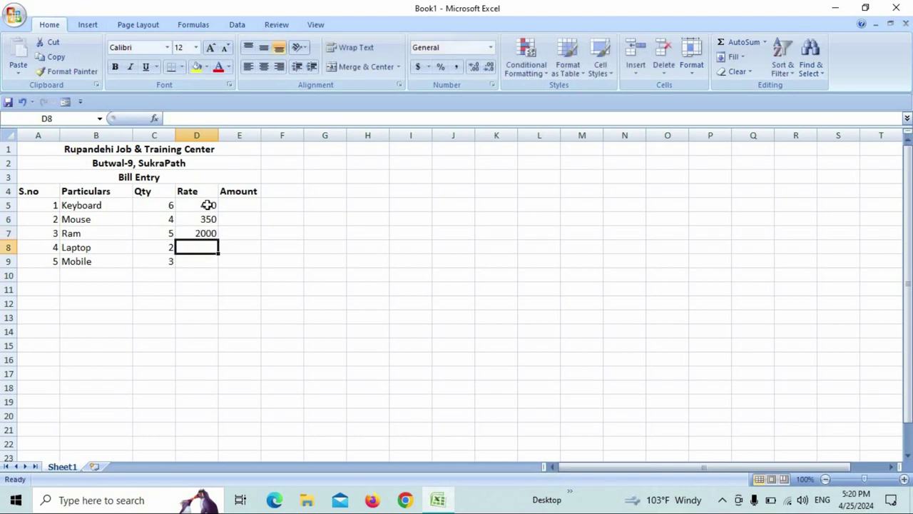
type("55000")
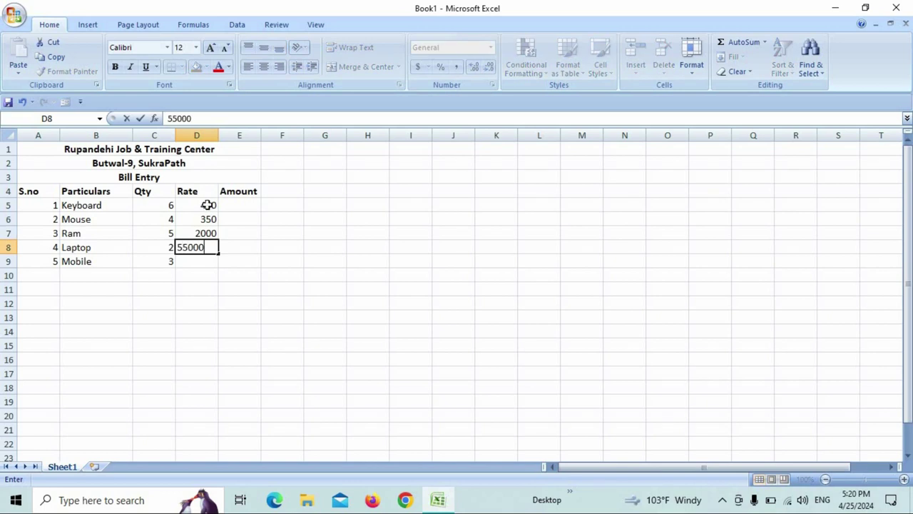
key("Return")
type("\\")
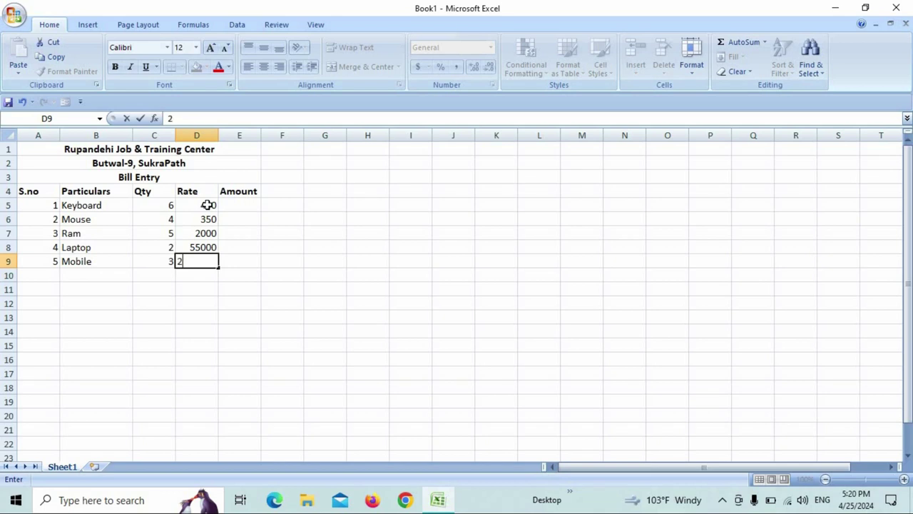
type("5000")
key("Return")
left_click(241, 206)
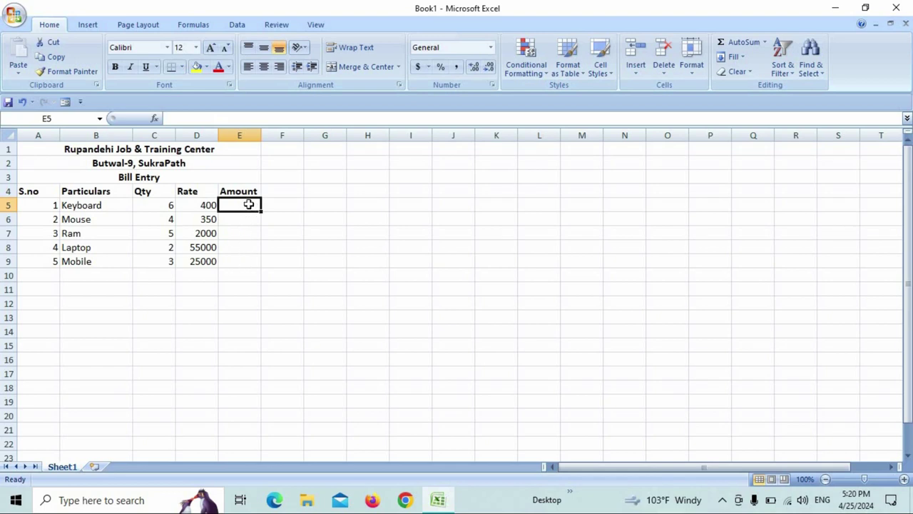
- Enter =C5*D5 in E5 and fill it down to E9, giving 2400 through 75000
type("=")
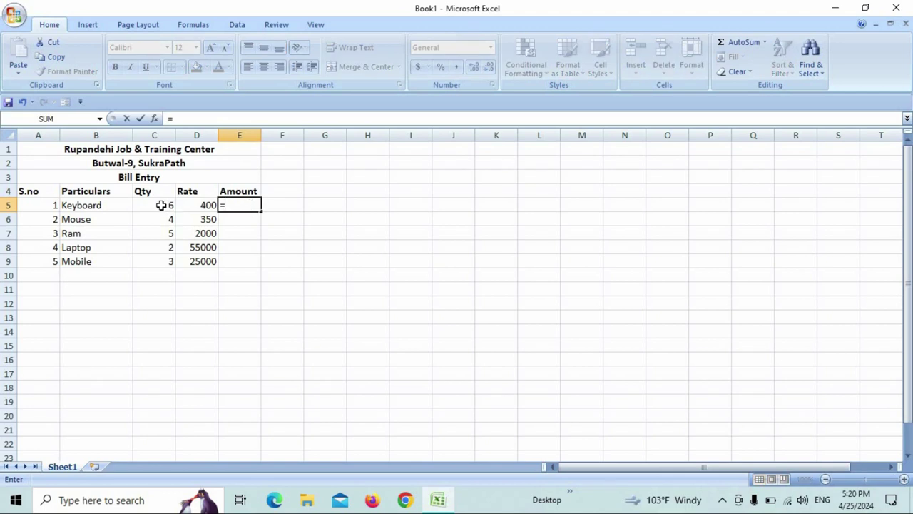
left_click(162, 205)
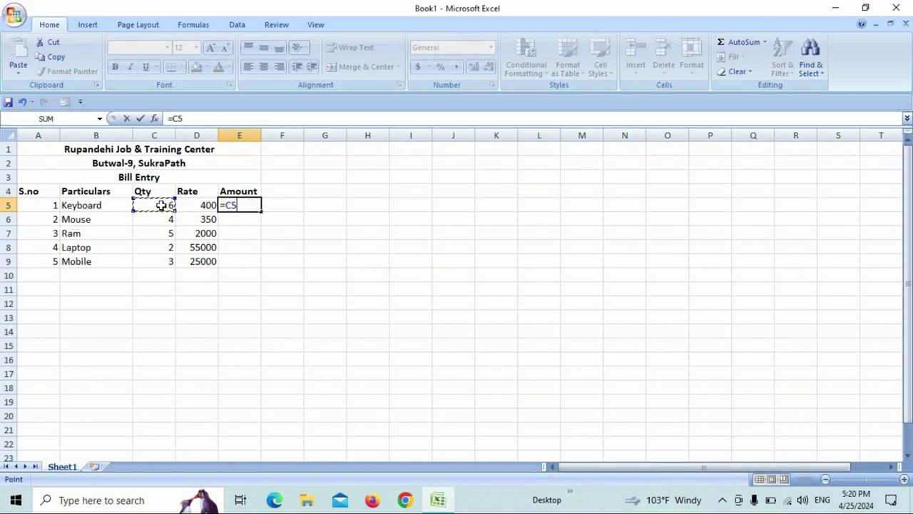
type("*")
left_click(195, 204)
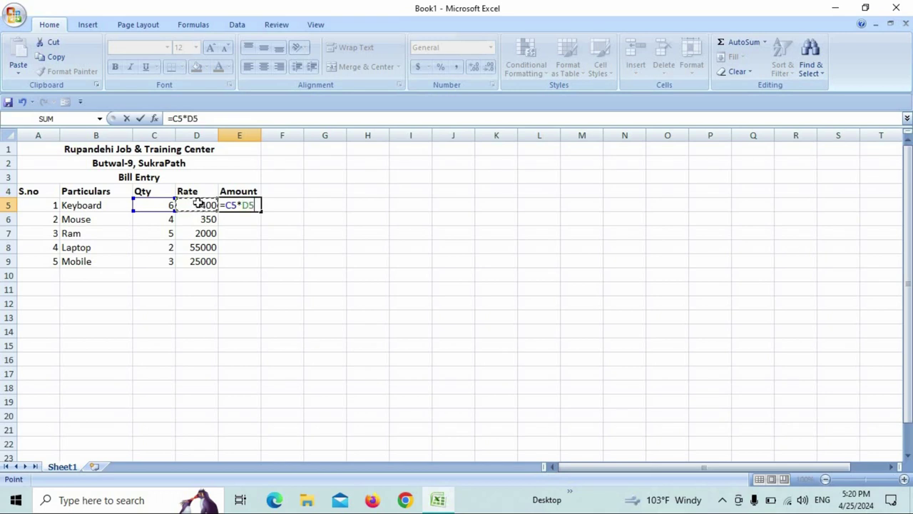
key("Return")
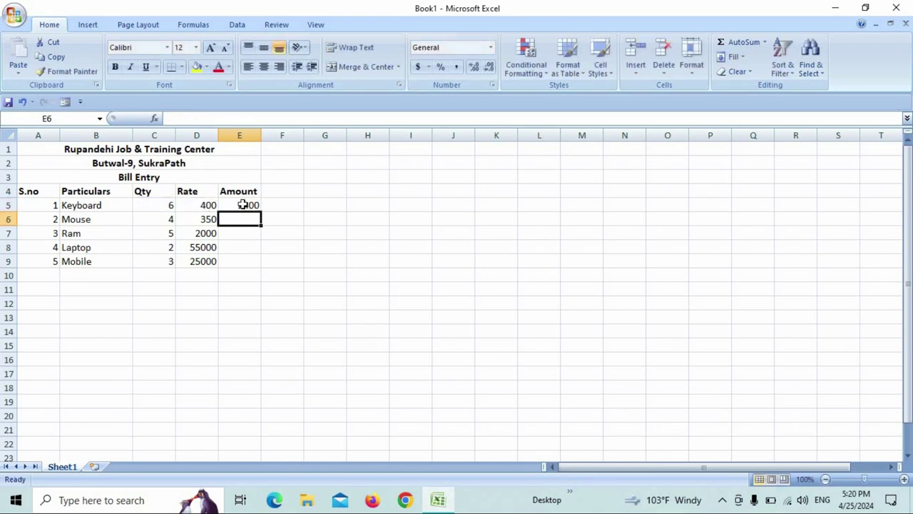
left_click(253, 204)
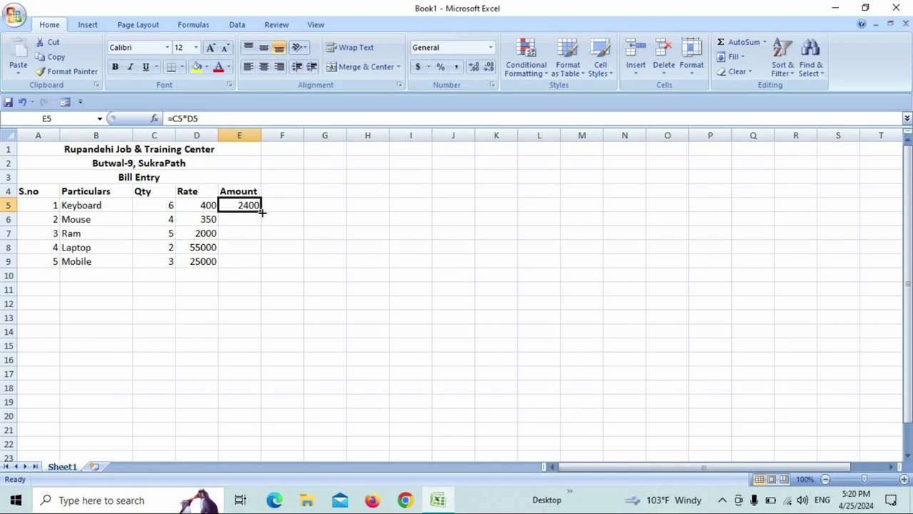
left_click_drag(261, 221, 258, 264)
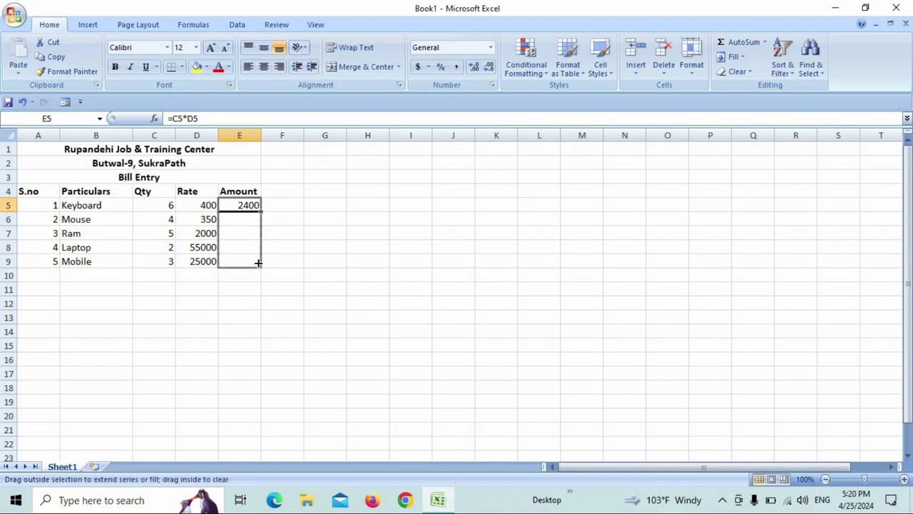
left_click_drag(258, 264, 258, 263)
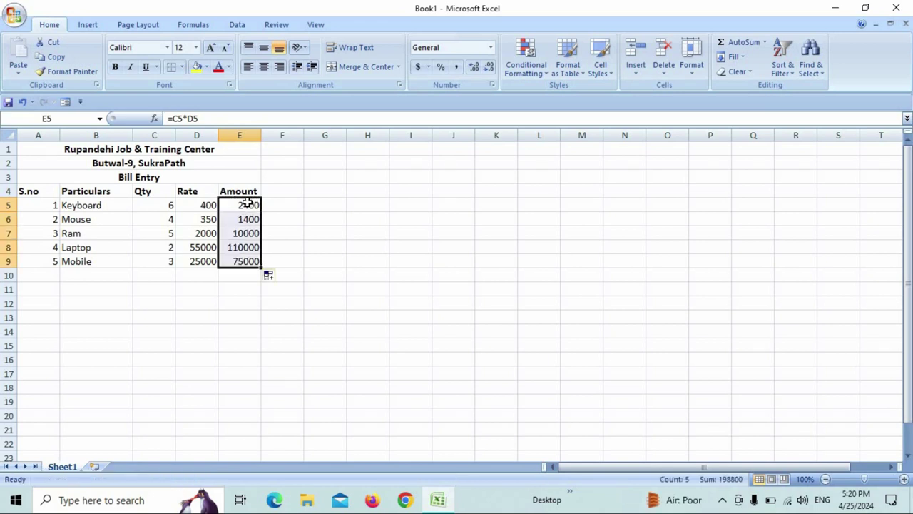
left_click(230, 272)
left_click(178, 275)
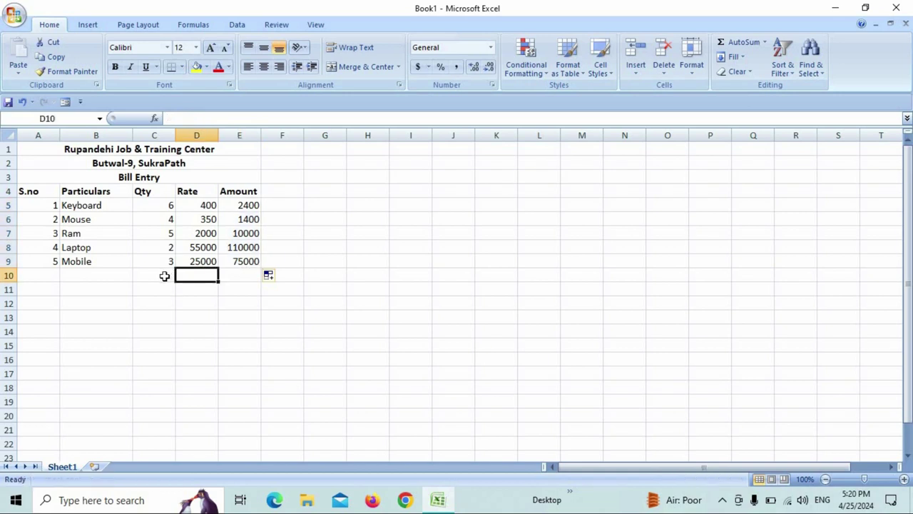
- Merge and centre the cell pairs C10:D10, C11:D11 and C12:D12
left_click_drag(164, 277, 184, 276)
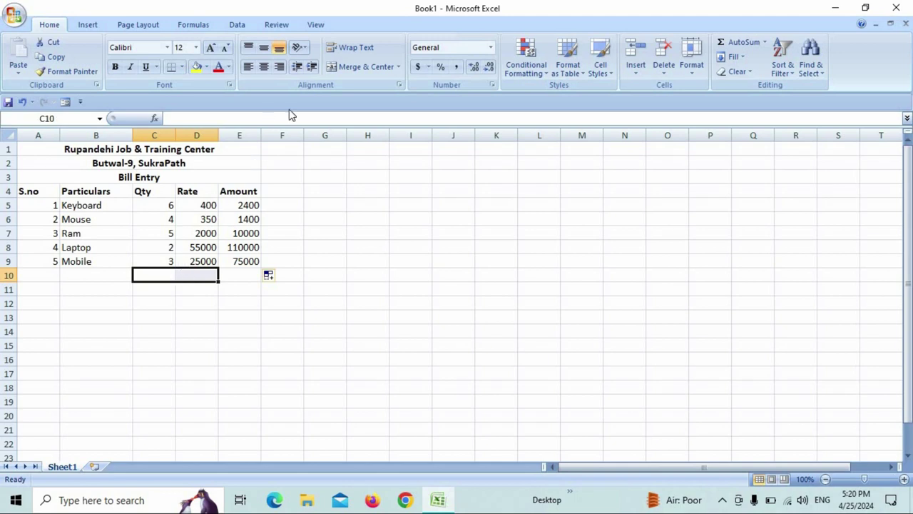
left_click(364, 66)
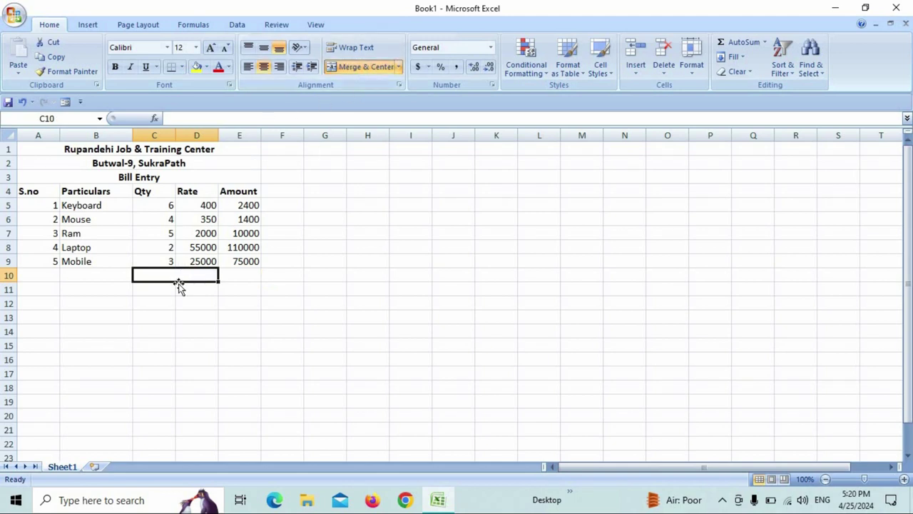
left_click_drag(160, 290, 181, 288)
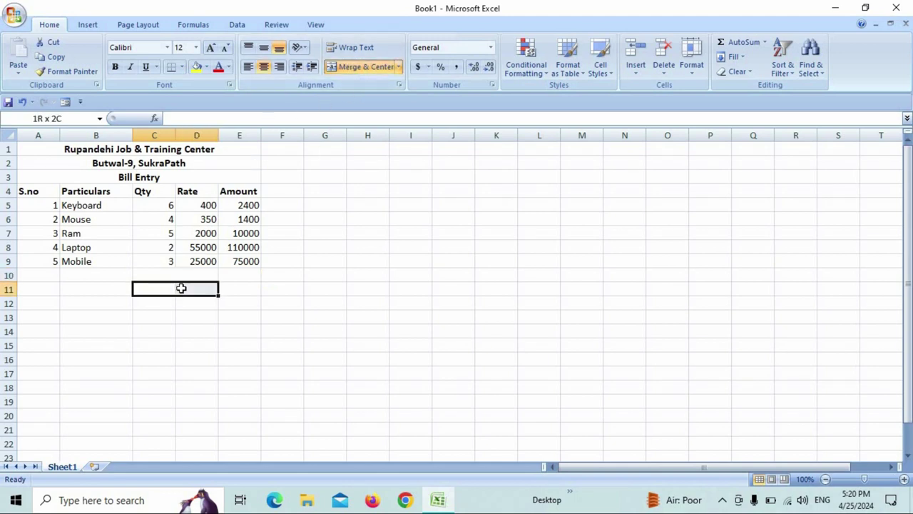
left_click(349, 67)
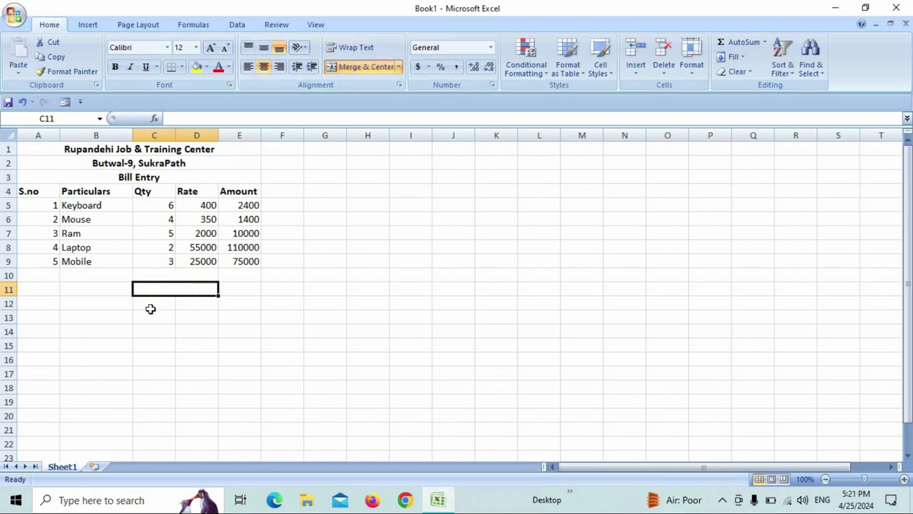
left_click_drag(160, 304, 197, 302)
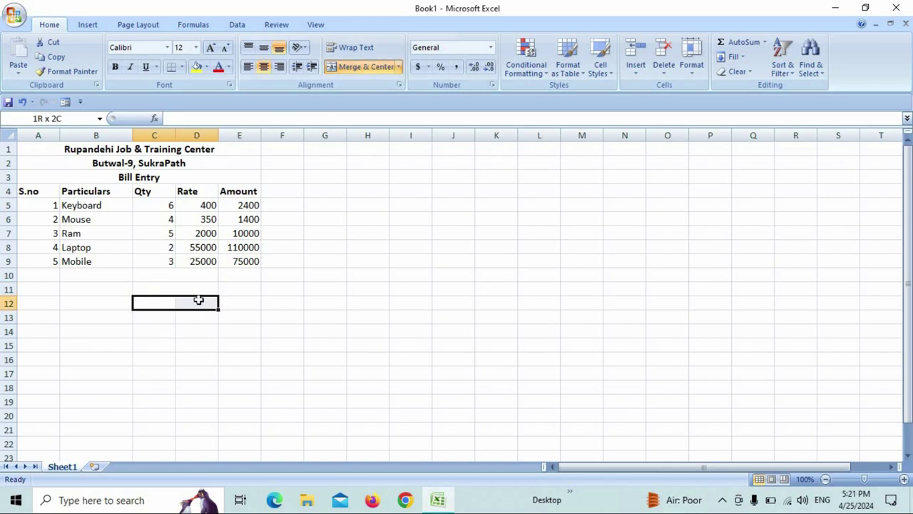
left_click(350, 67)
- Label the merged cells Total Amount, Discount Amount and Vat Amount (13%)
left_click(167, 274)
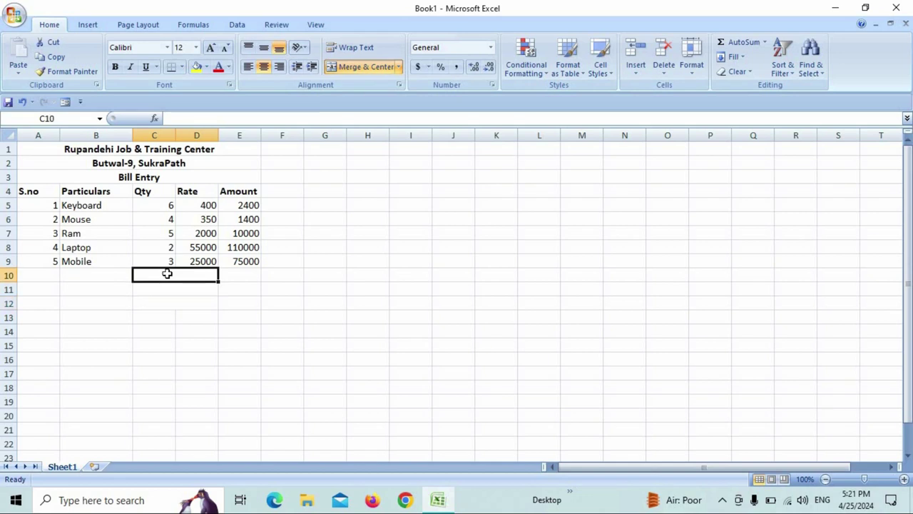
type("Total ")
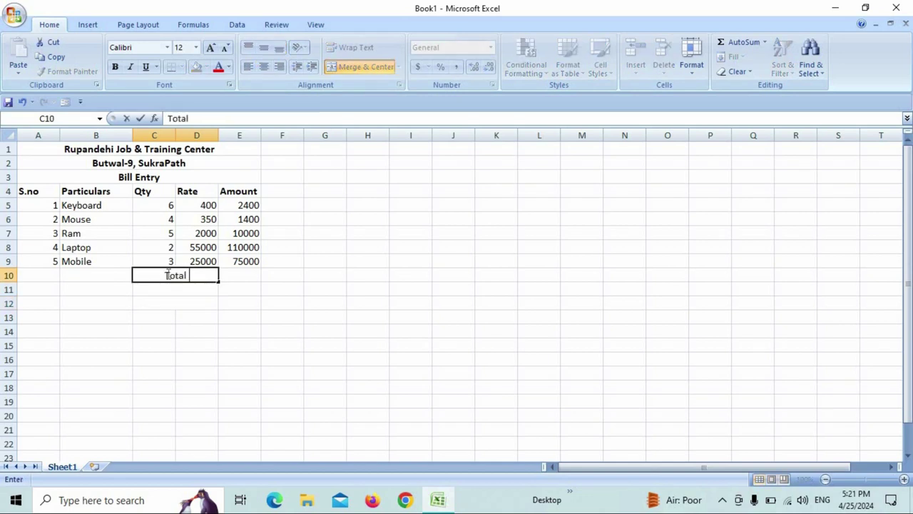
type("a")
key("BackSpace")
type("Amount")
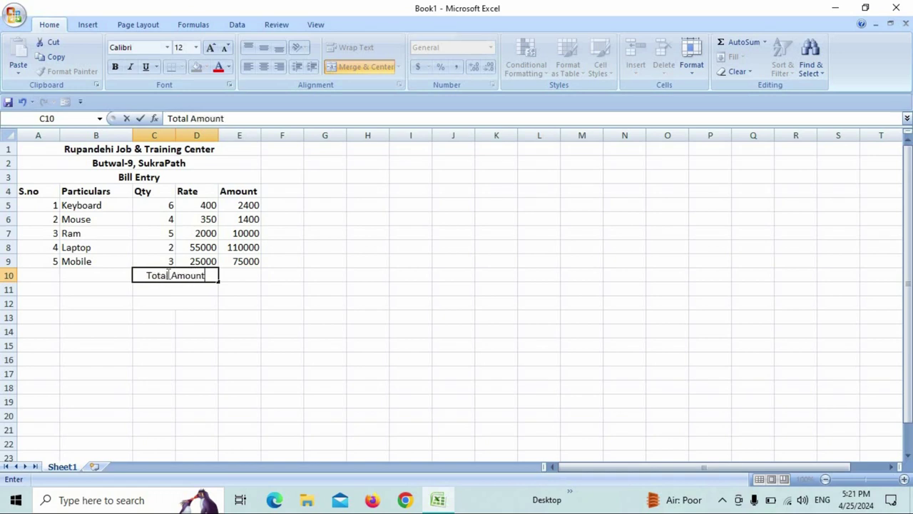
key("Return")
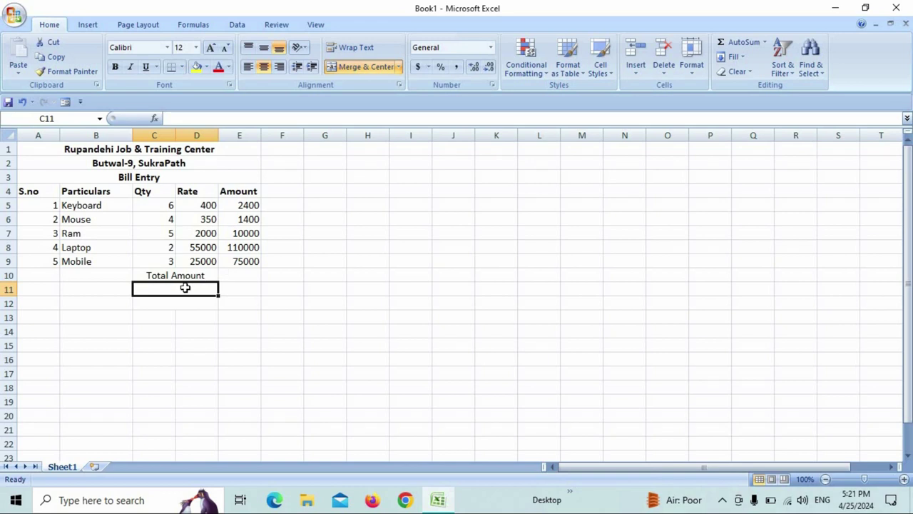
type("Dis")
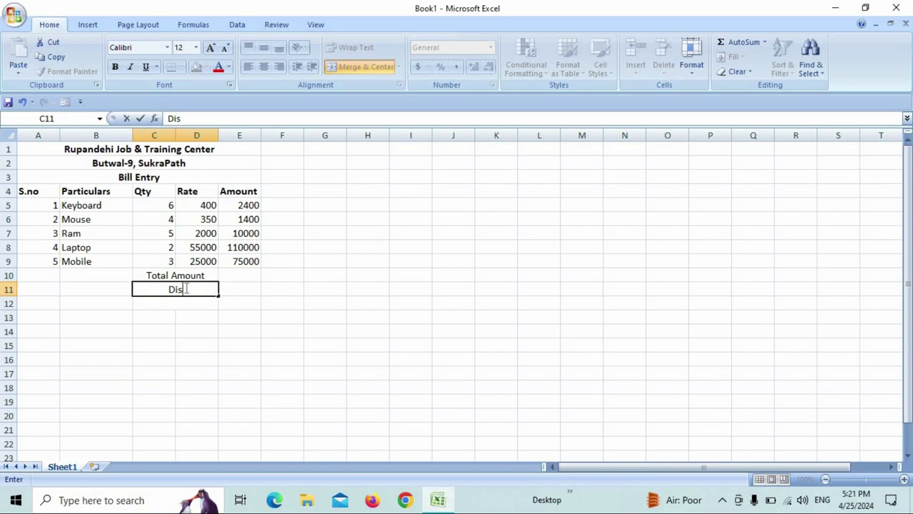
type("c")
type("ount")
type(" Amount")
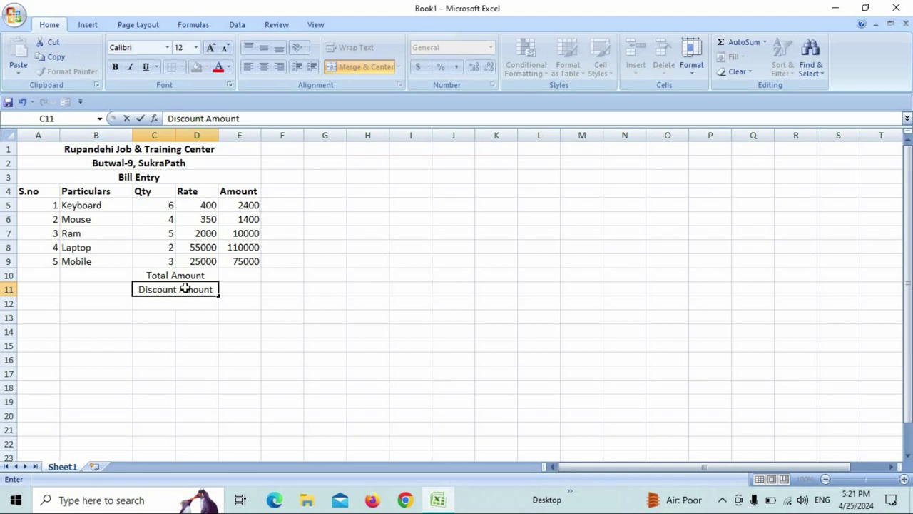
key("Return")
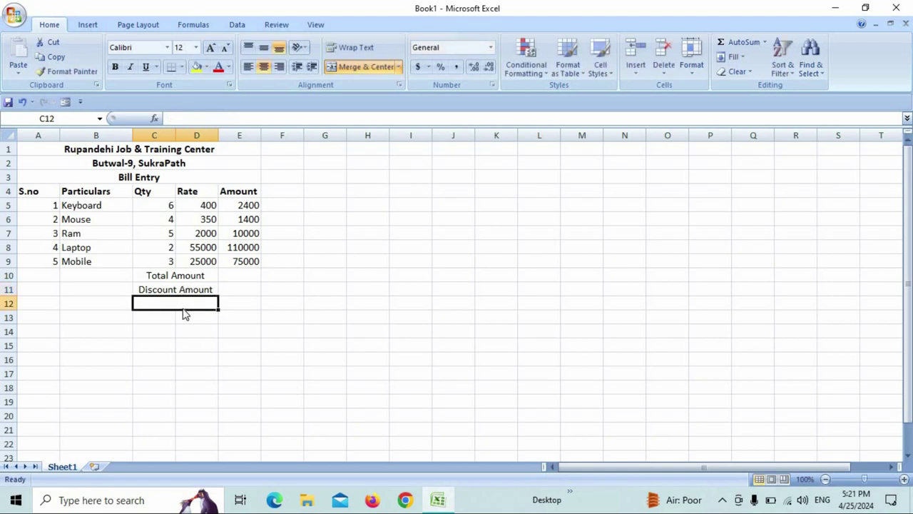
type("VAt")
key("BackSpace")
key("BackSpace")
type("at")
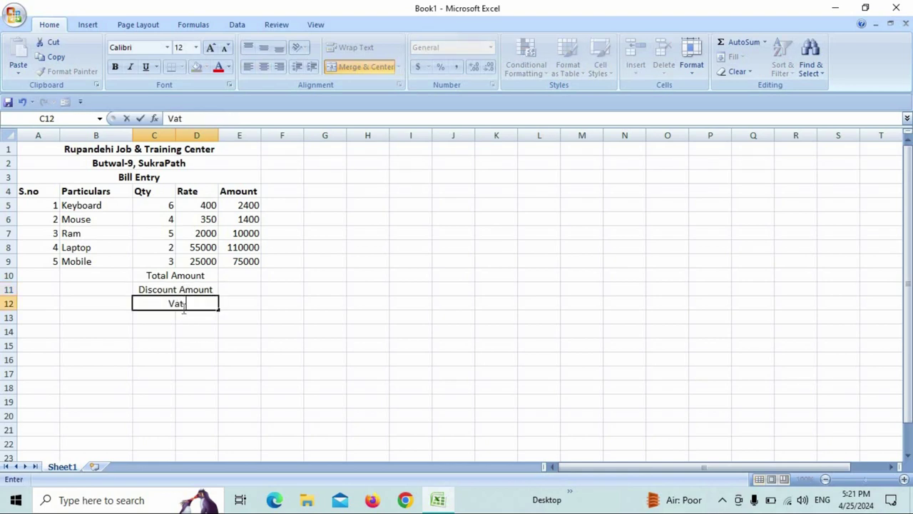
type(" Amount")
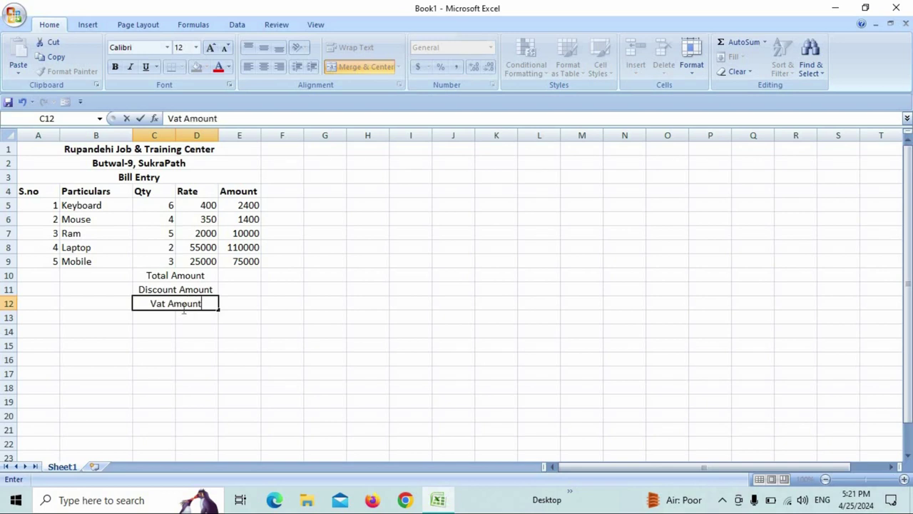
type(" (")
type("13%")
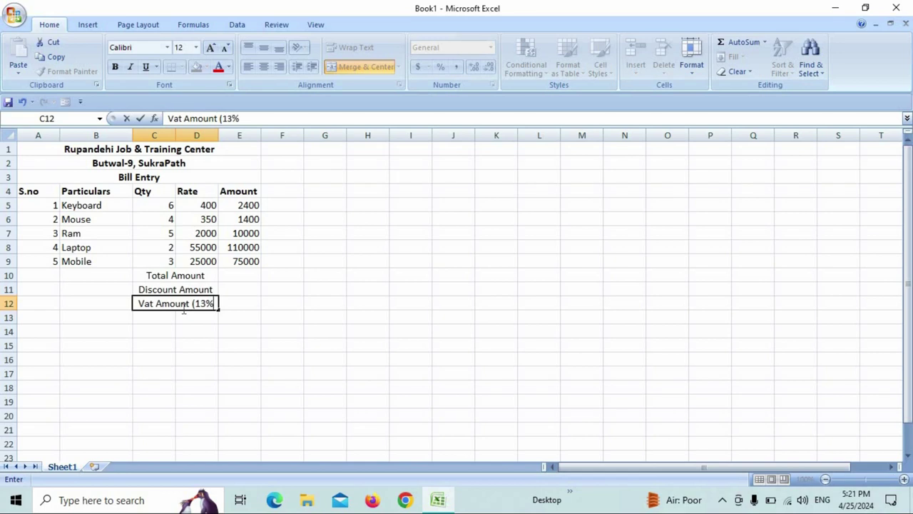
type(")")
key("Return")
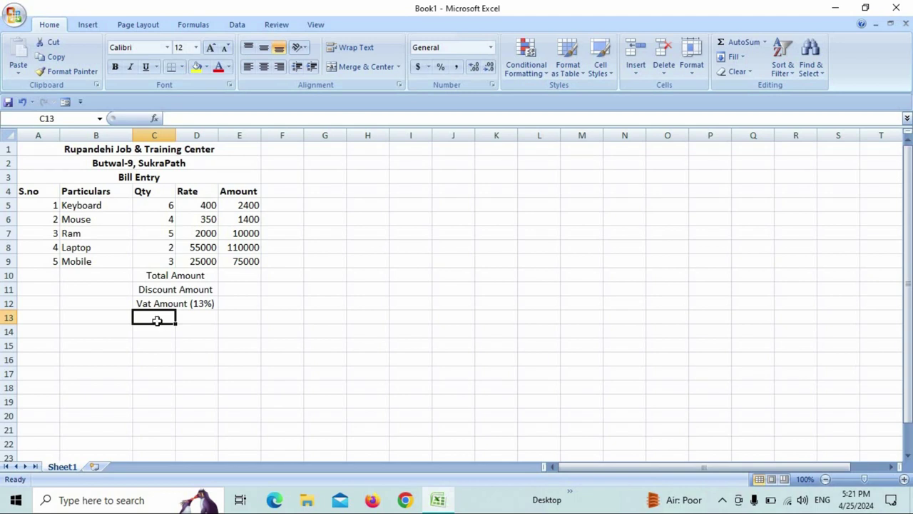
- Merge and centre C13:D13 and label it Net Amount
left_click_drag(157, 321, 222, 276)
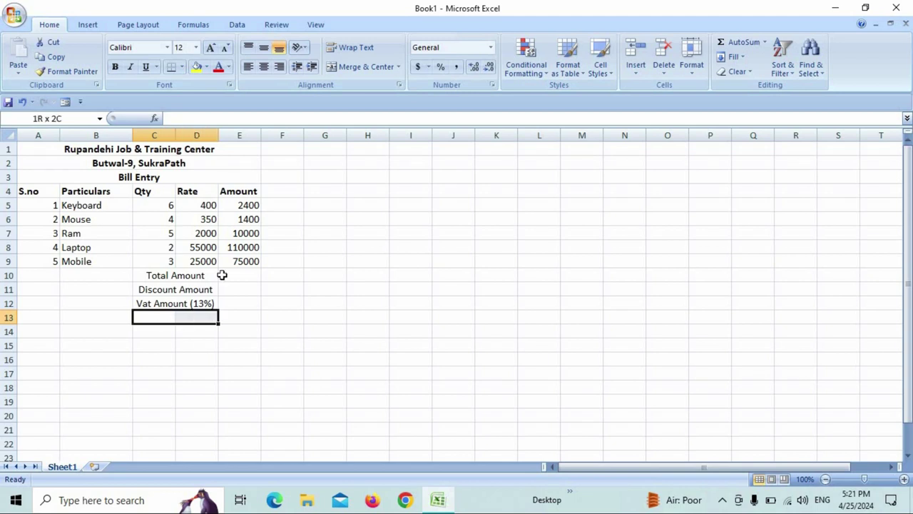
left_click(349, 67)
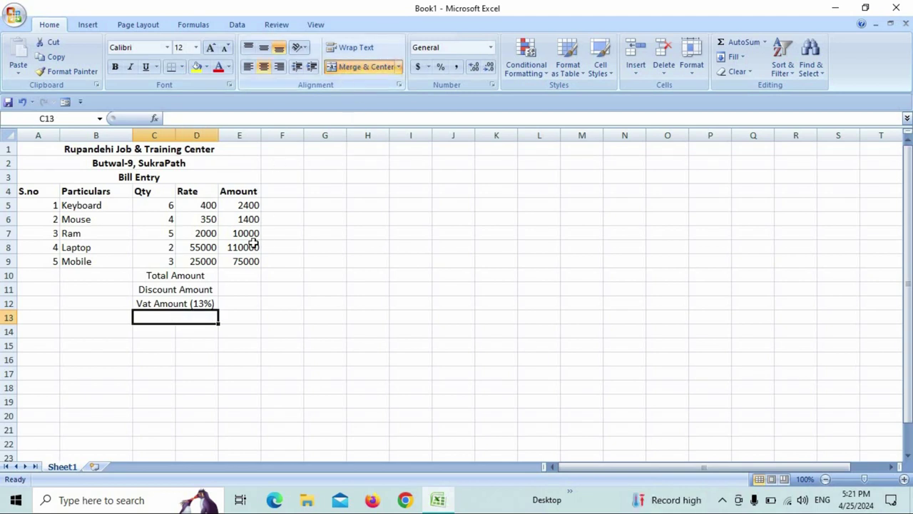
type("N")
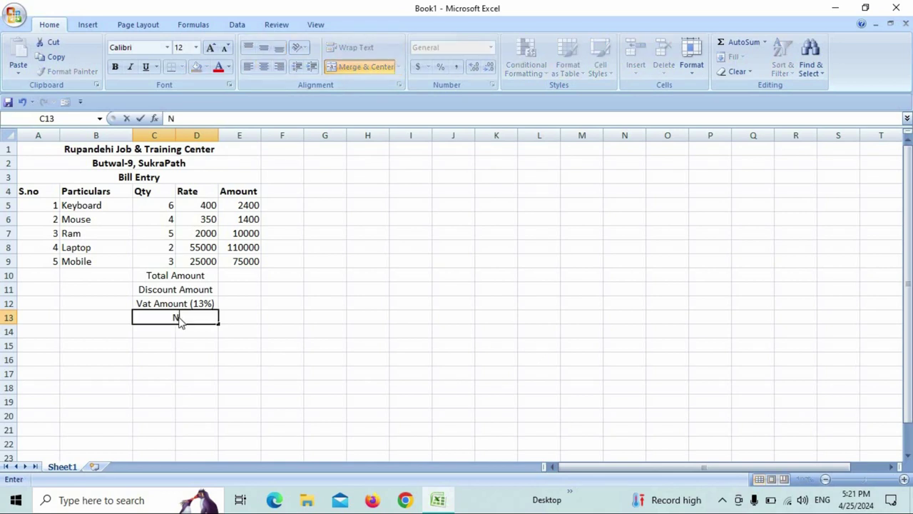
type("et Amo")
type("unt")
key("Return")
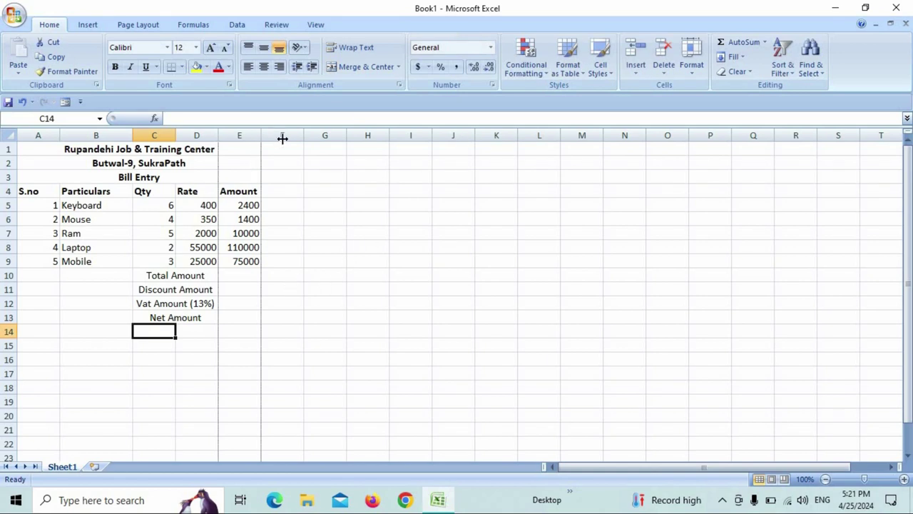
- Widen column E and make the summary block C10:E13 bold
left_click_drag(262, 139, 283, 136)
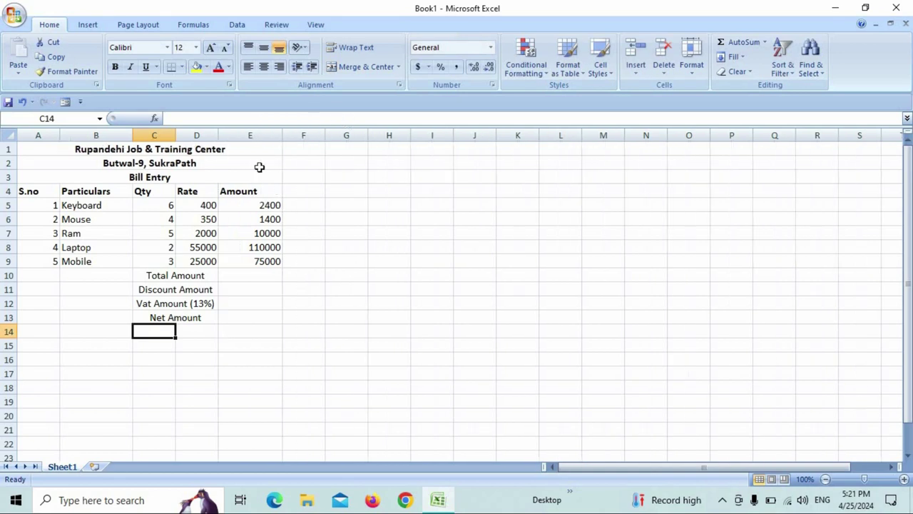
left_click(253, 275)
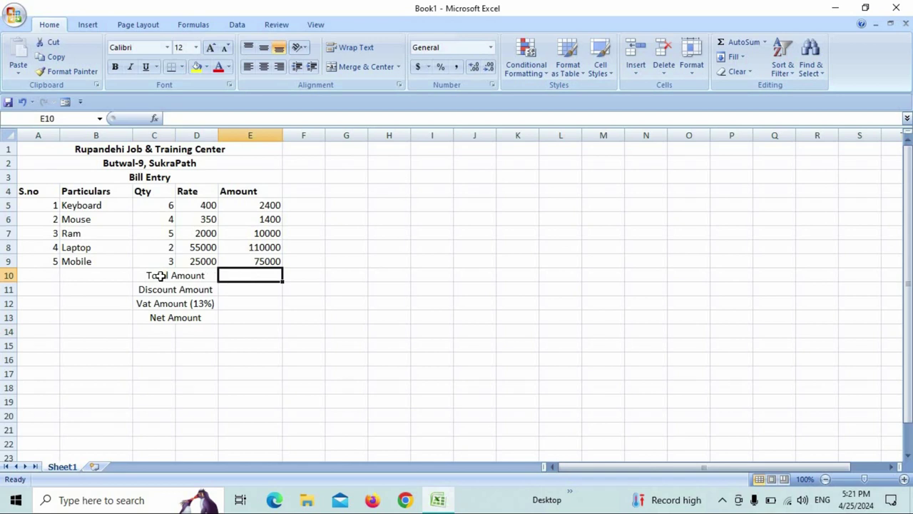
left_click_drag(159, 275, 174, 319)
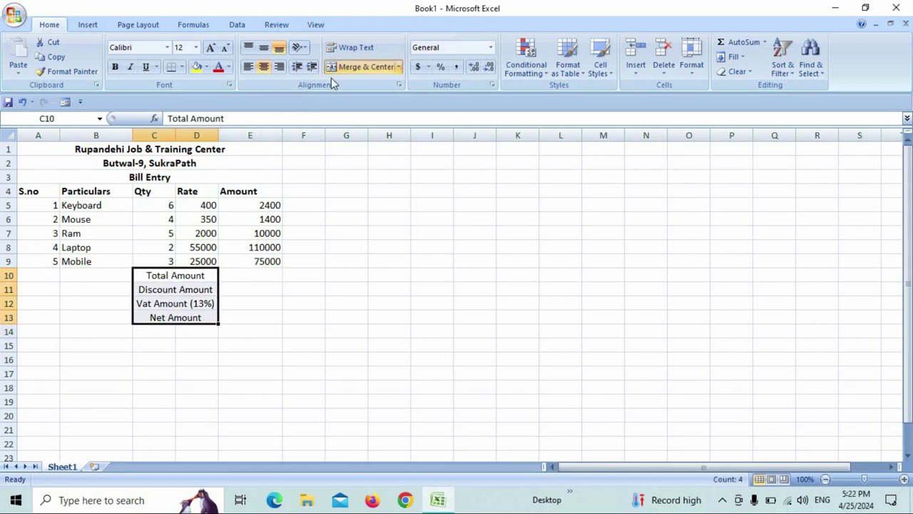
left_click(113, 67)
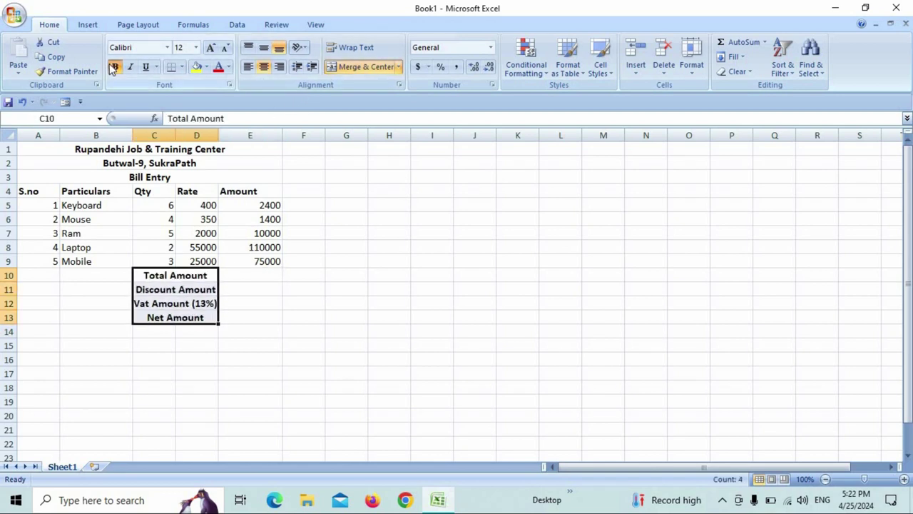
left_click(192, 250)
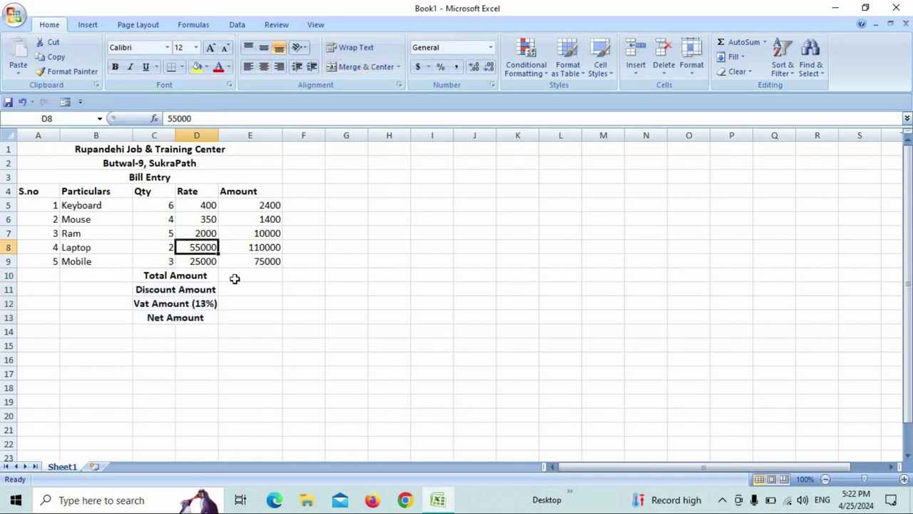
mouse_move(171, 274)
left_mouse_down()
mouse_move(233, 310)
mouse_move(233, 321)
left_mouse_up()
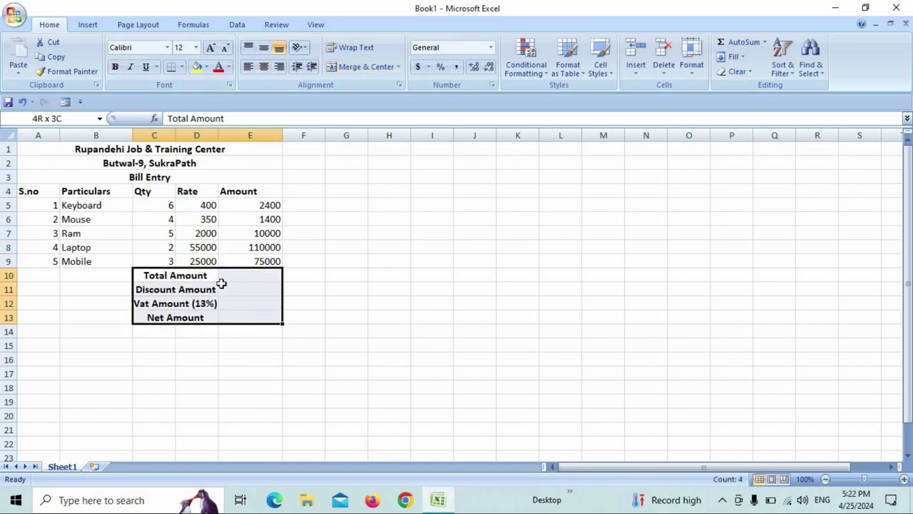
left_click(116, 68)
left_click(116, 68)
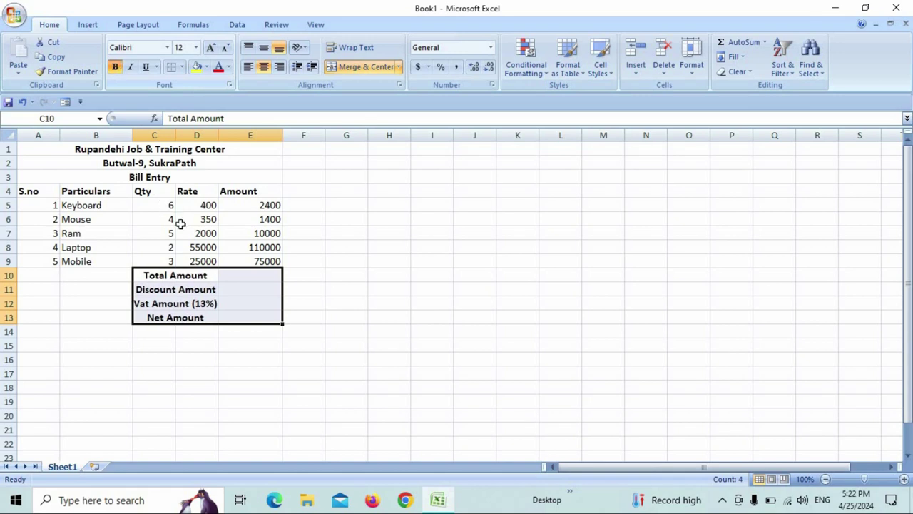
left_click(255, 273)
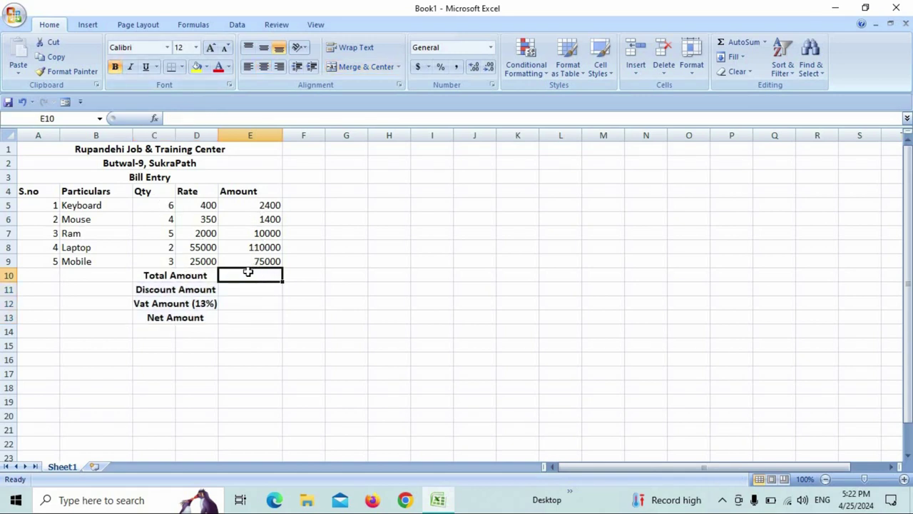
- Put the AutoSum of E5:E9 in E10, showing a total of 198800
type("=")
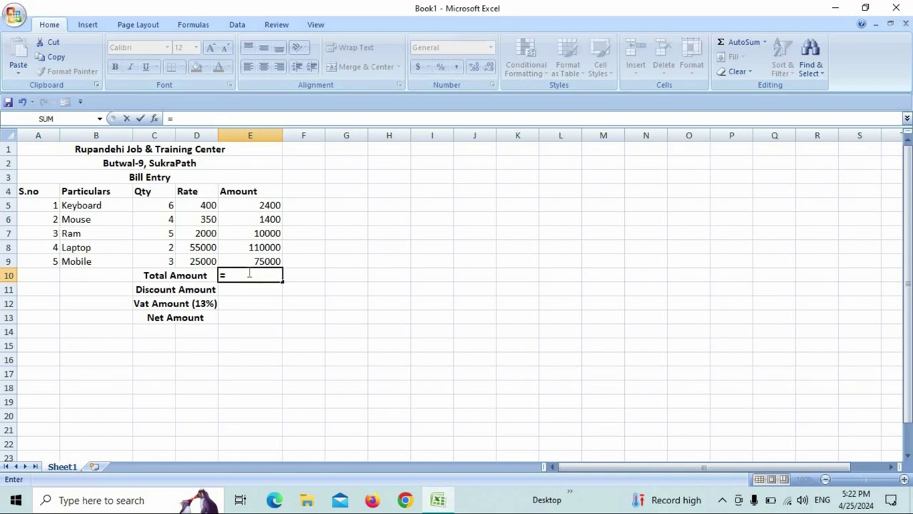
type("su")
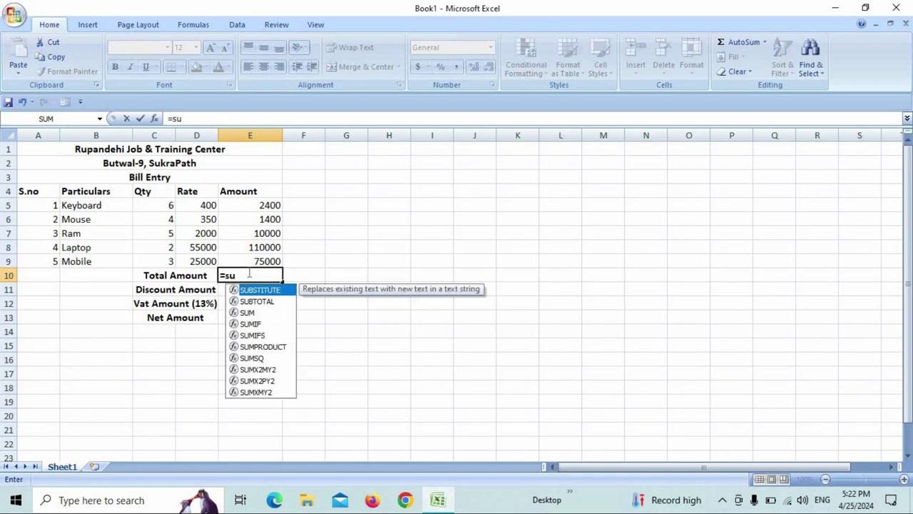
type("m")
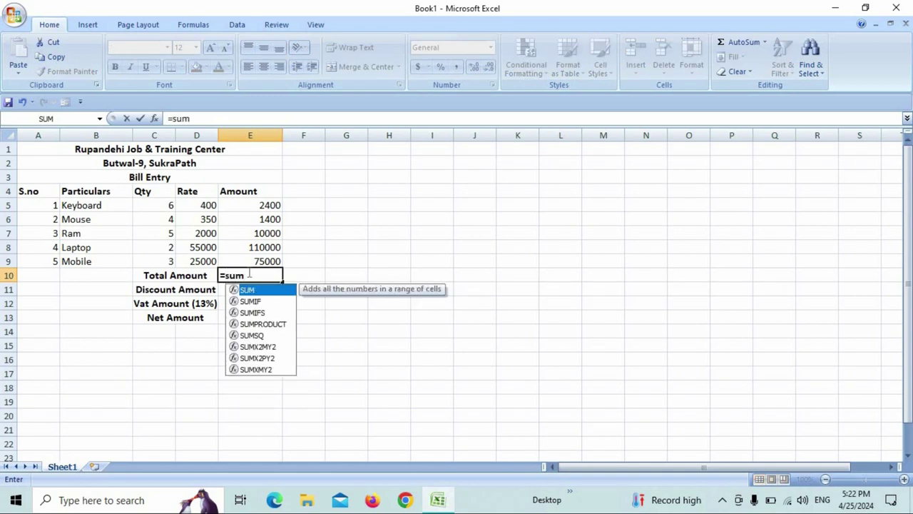
type("(")
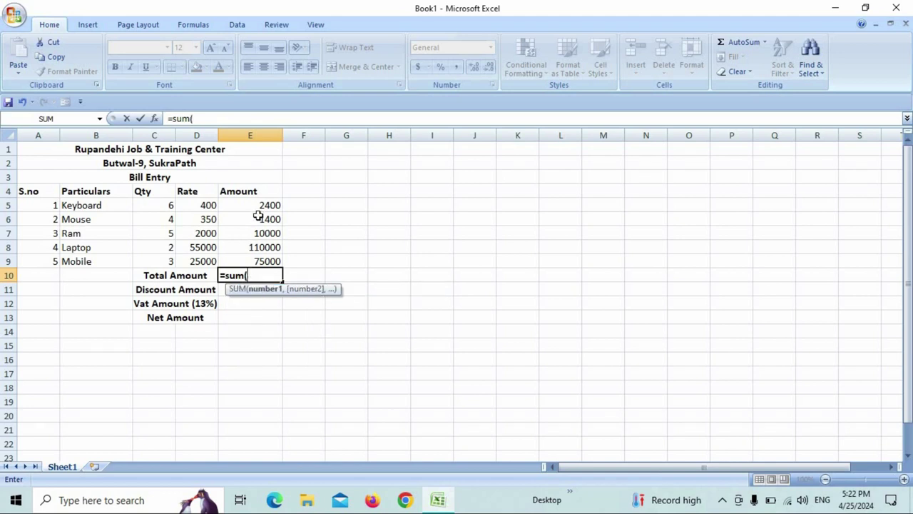
left_click_drag(256, 206, 255, 260)
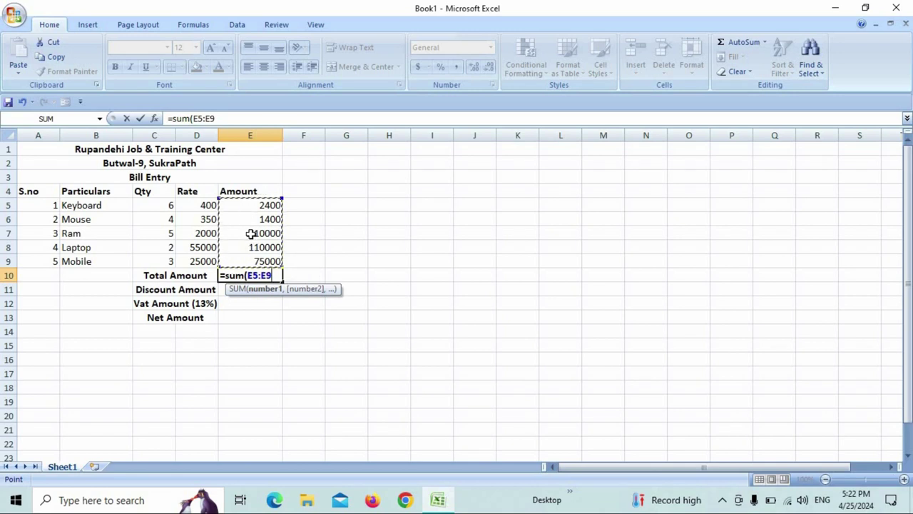
type(")")
key("Return")
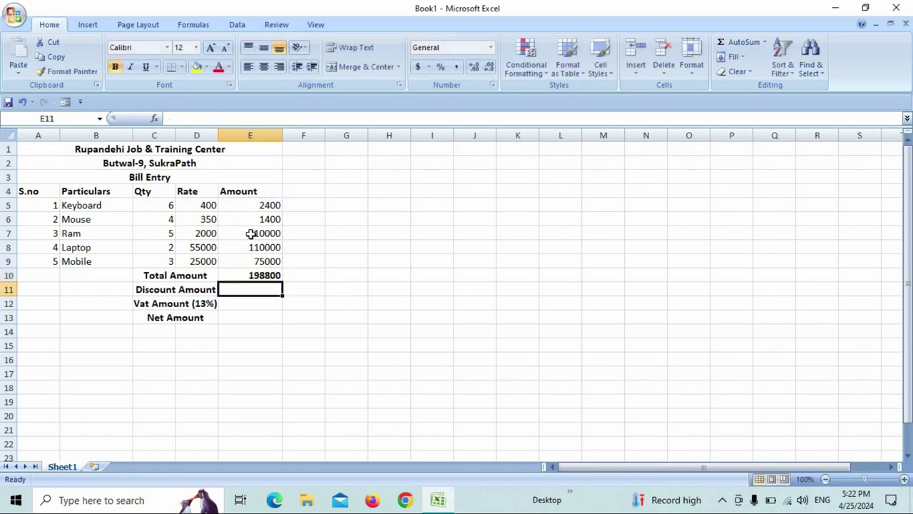
left_click(243, 276)
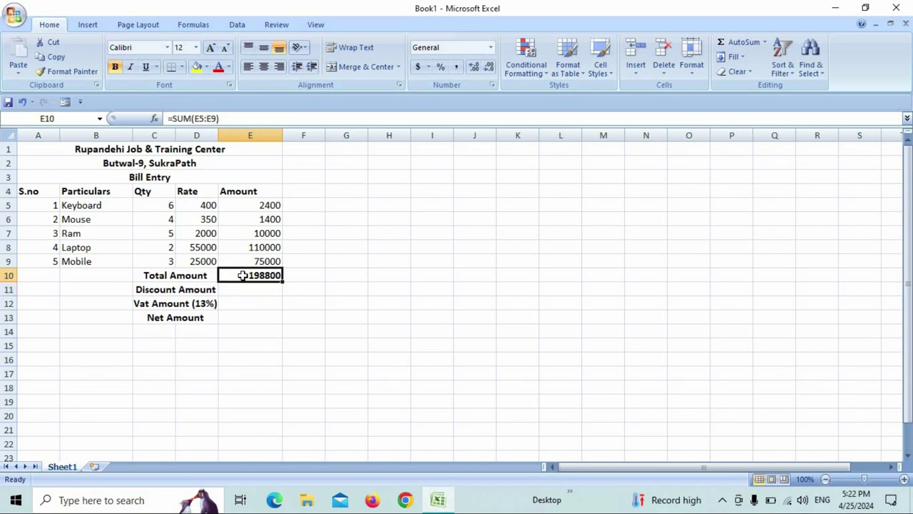
key("Delete")
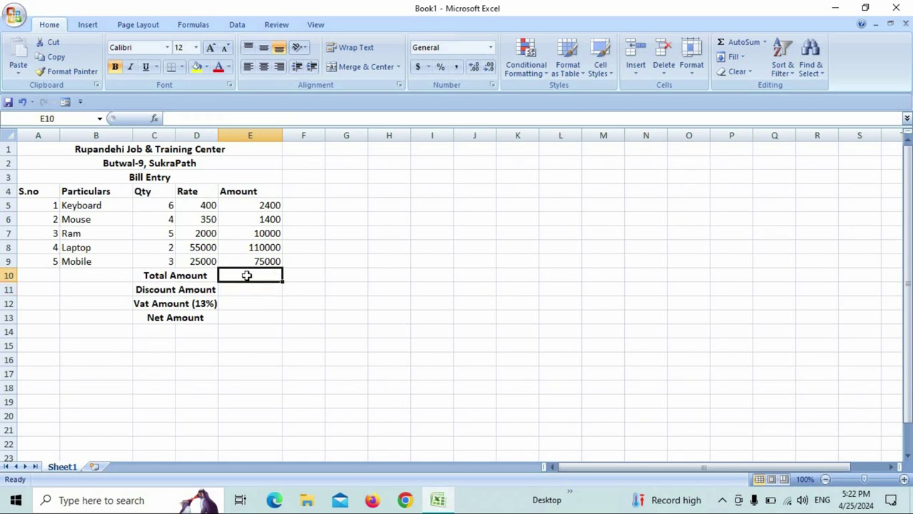
left_click(288, 307)
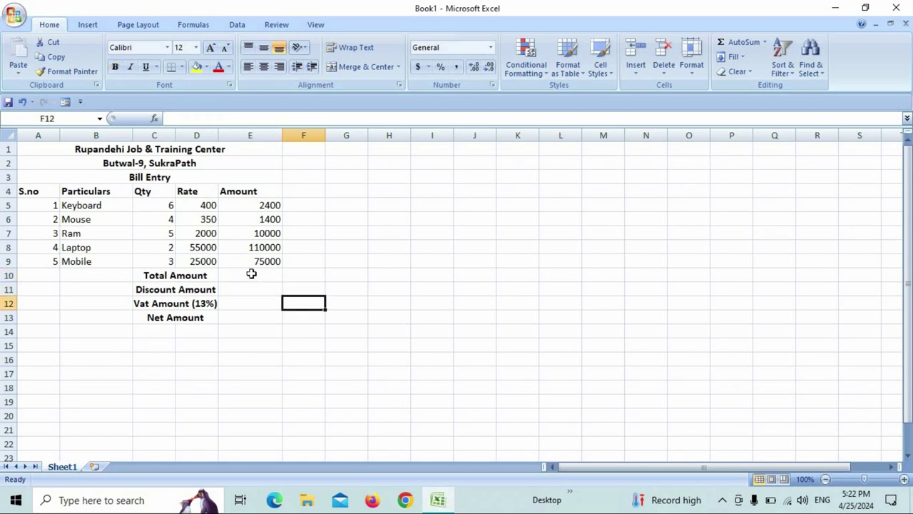
left_click(252, 274)
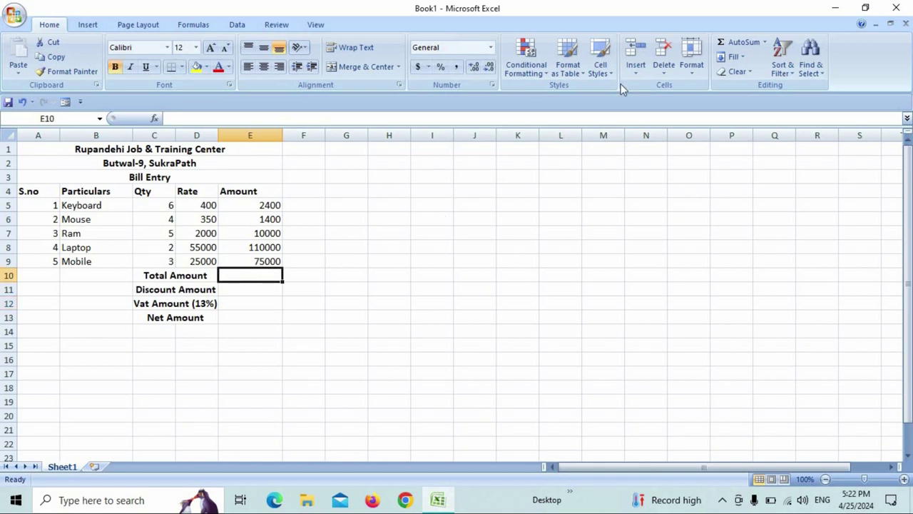
left_click(735, 45)
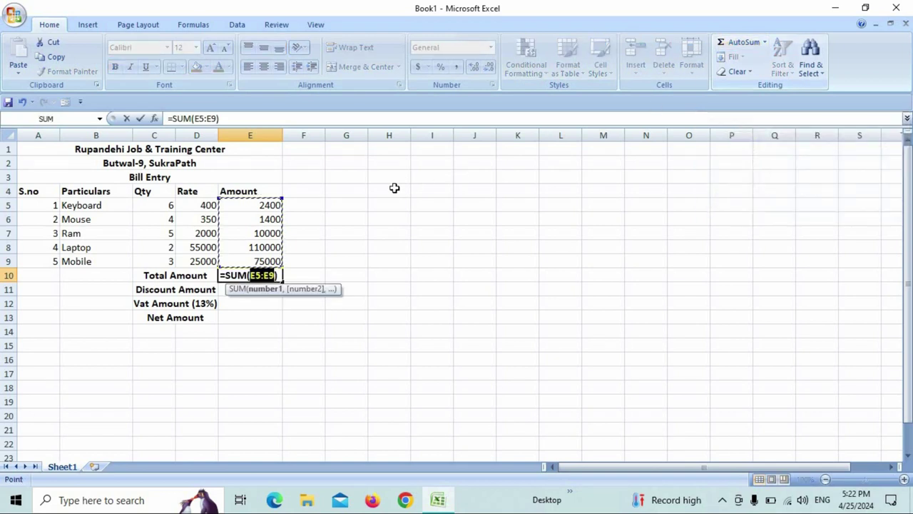
key("Return")
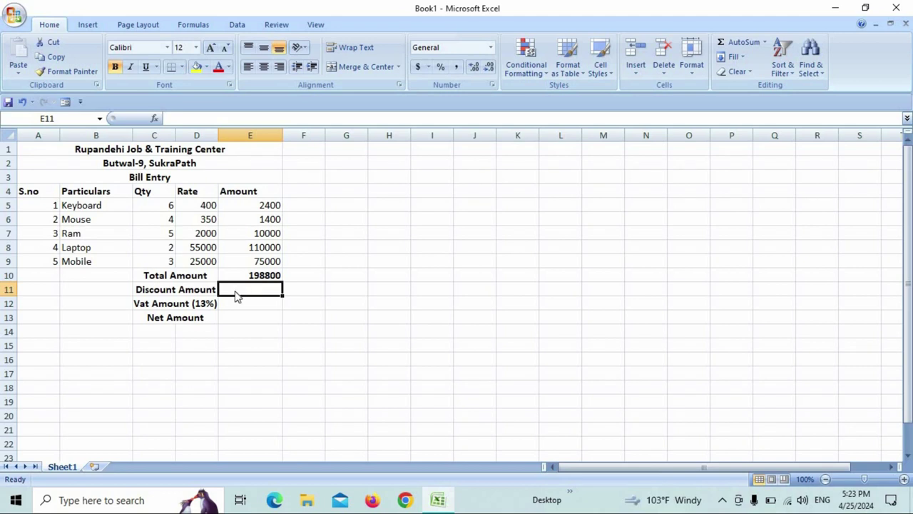
- Enter =E10*5% in E11 so the discount shows 9940
type("=")
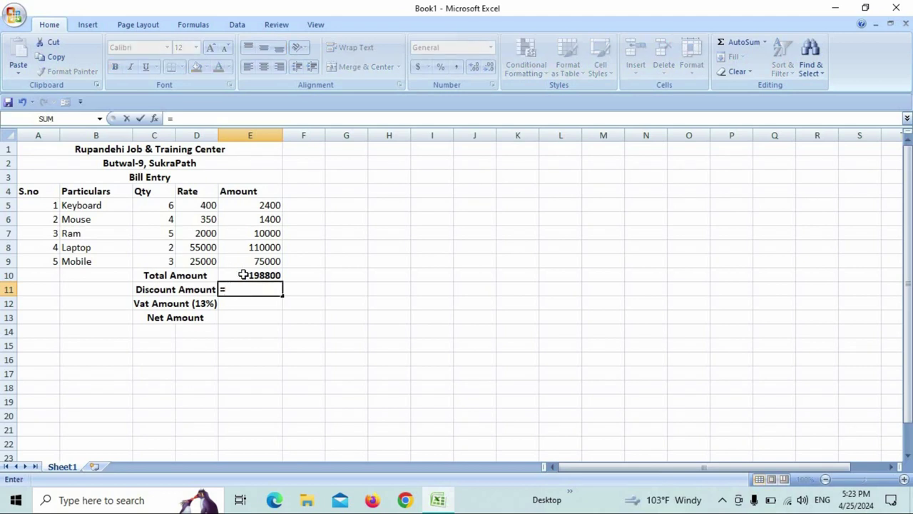
left_click(242, 274)
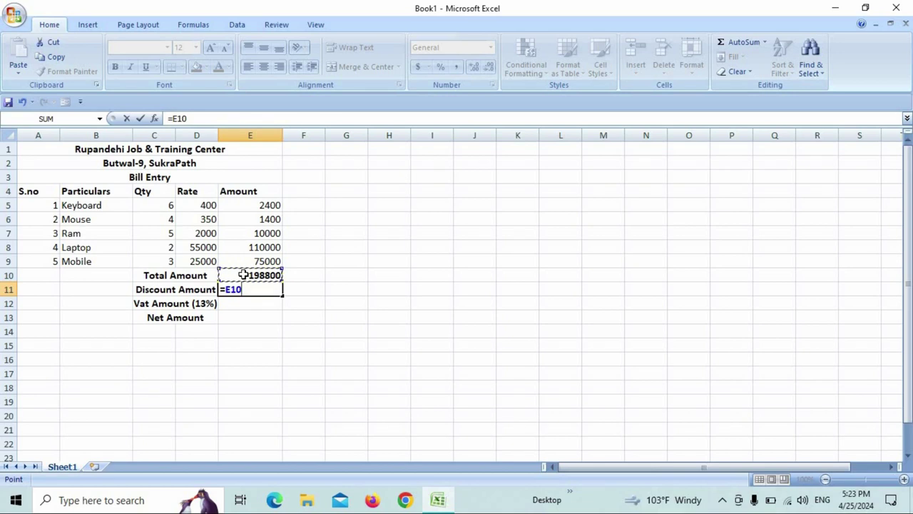
type("*")
type("5")
type("%")
key("Return")
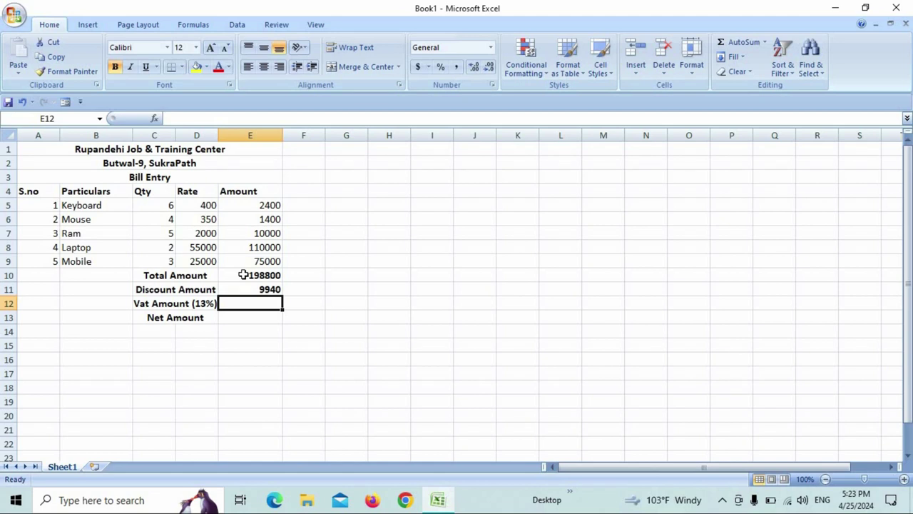
left_click(257, 287)
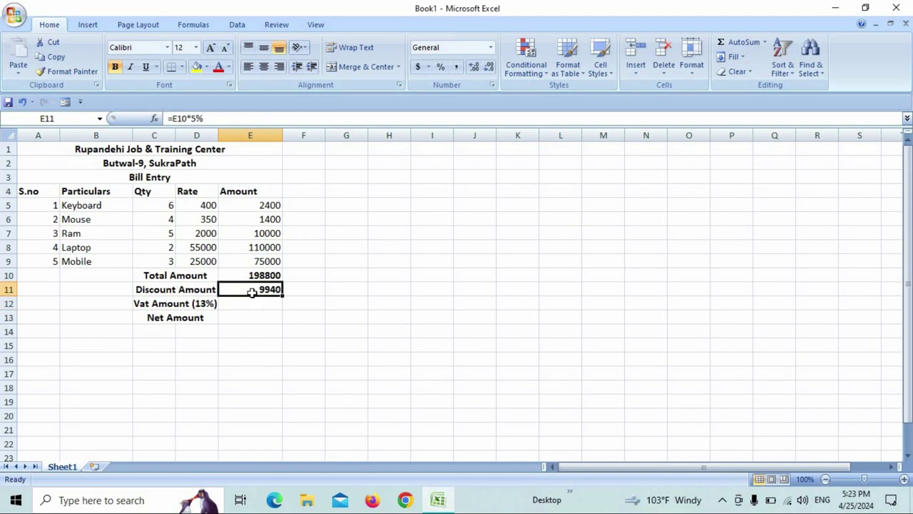
key("Delete")
left_click(253, 315)
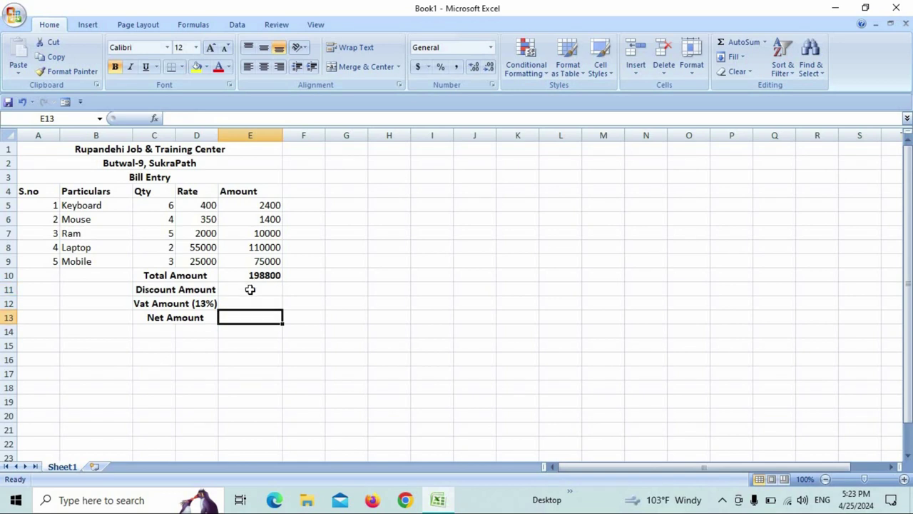
left_click(250, 289)
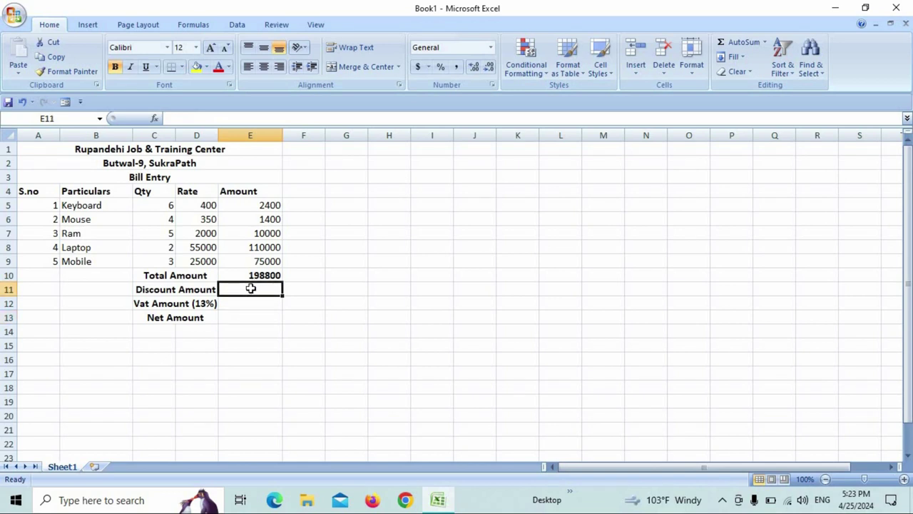
type("=")
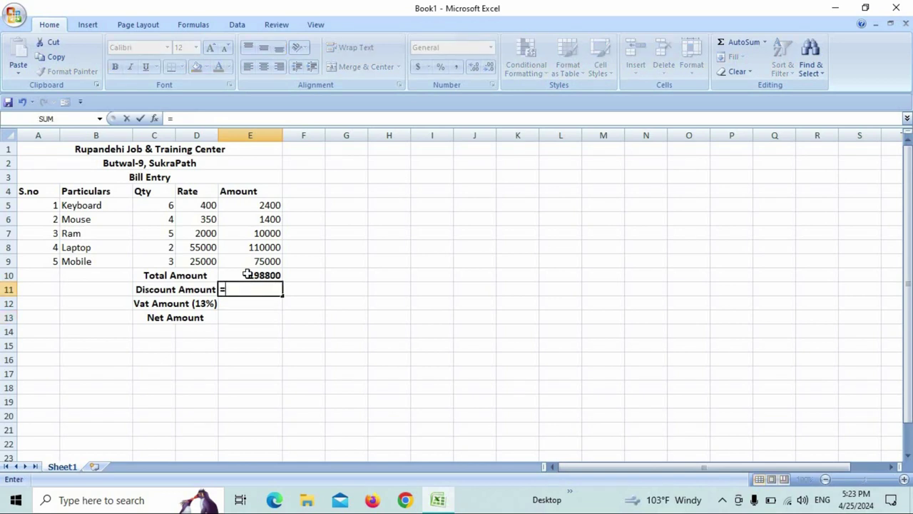
left_click(246, 275)
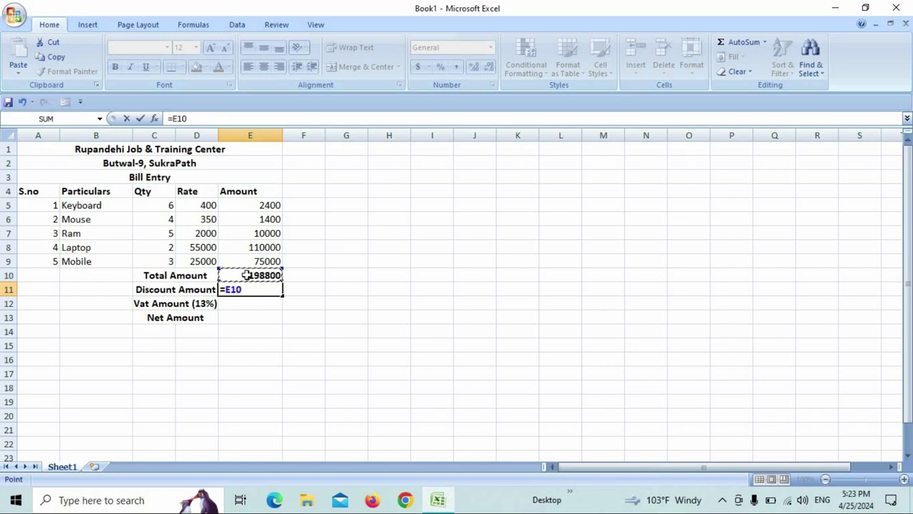
type("*")
type("5")
type("%")
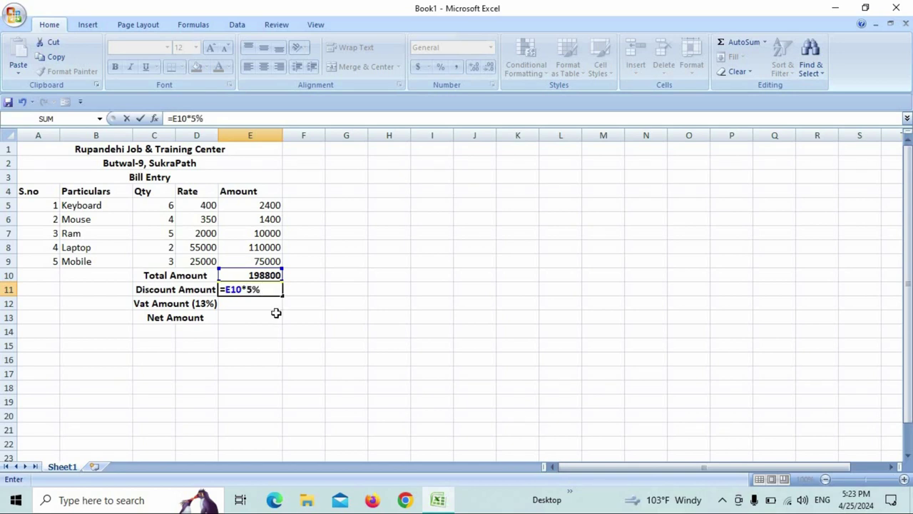
key("Return")
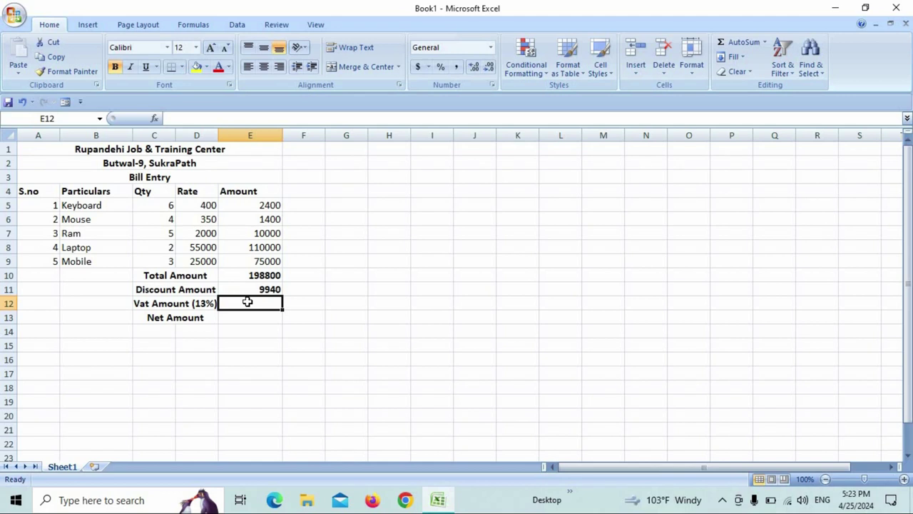
- Enter =(E10-E11)*13% in E12, giving a VAT amount of 24551.8
type("=")
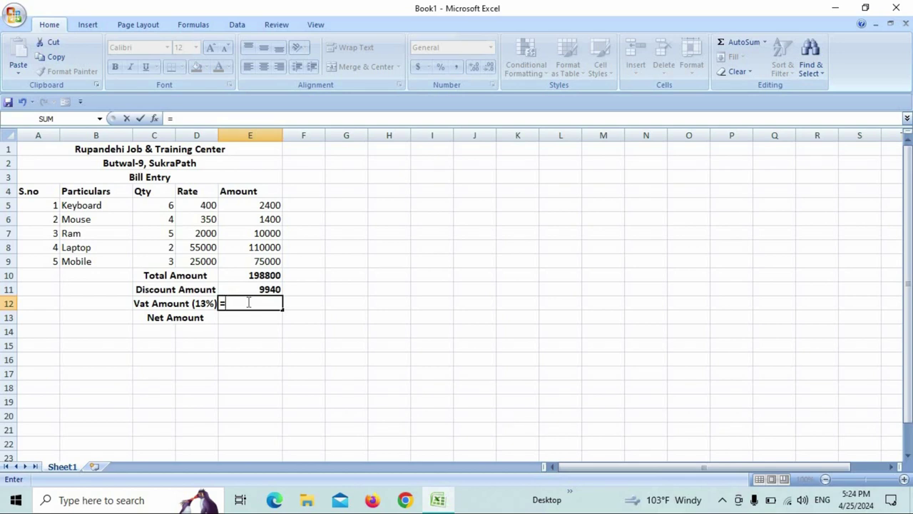
type("(")
left_click(236, 276)
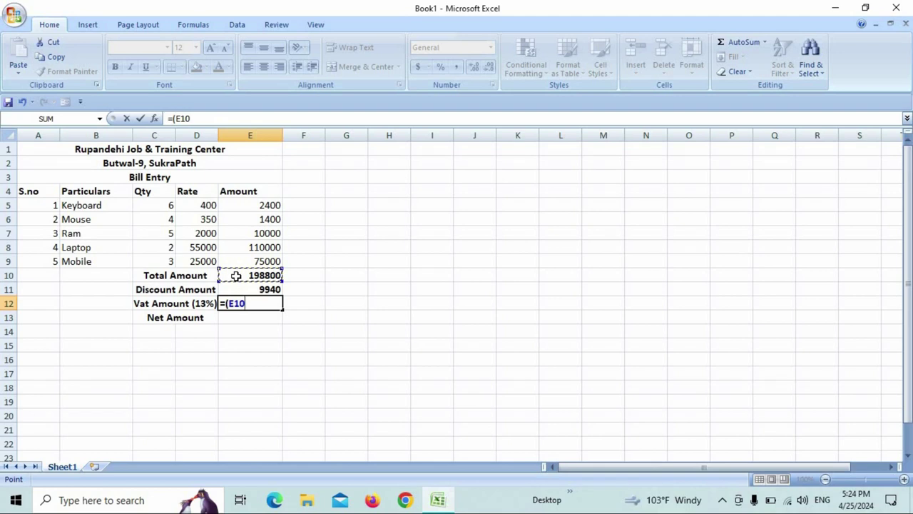
type("-")
left_click(257, 288)
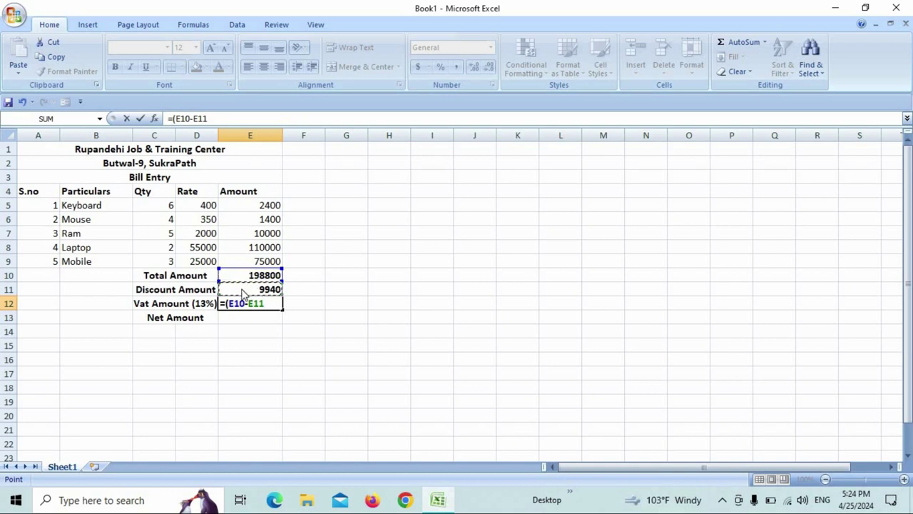
type(")")
type("*13")
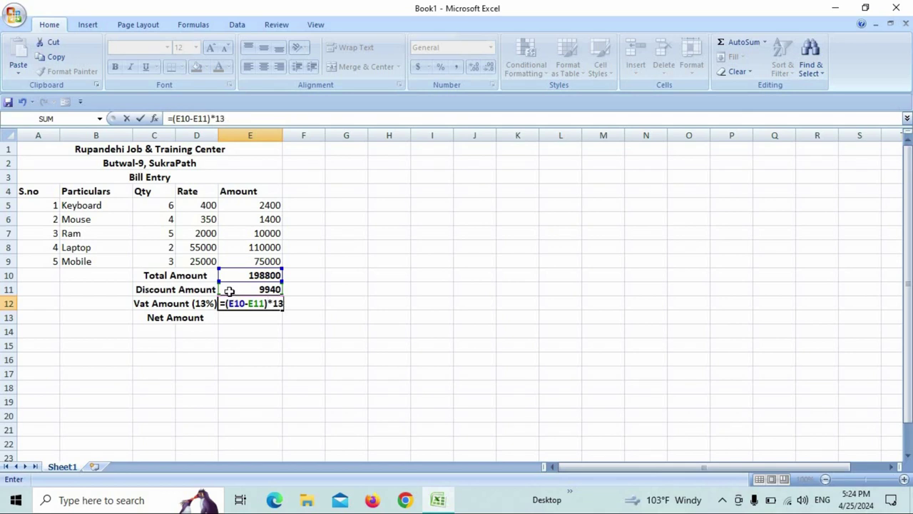
type("%")
key("Return")
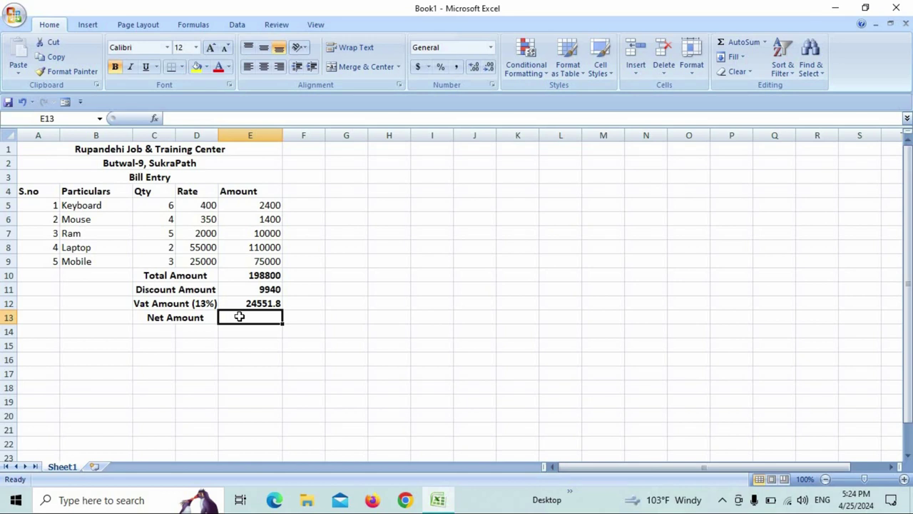
- Enter =(E10-E11)+E12 in E13, giving a net amount of 213411.8
type("=")
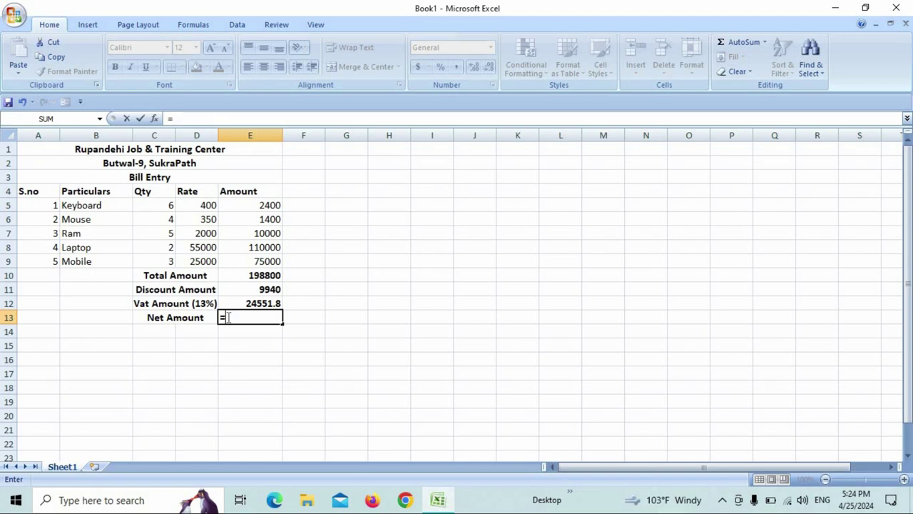
type("(")
left_click(237, 276)
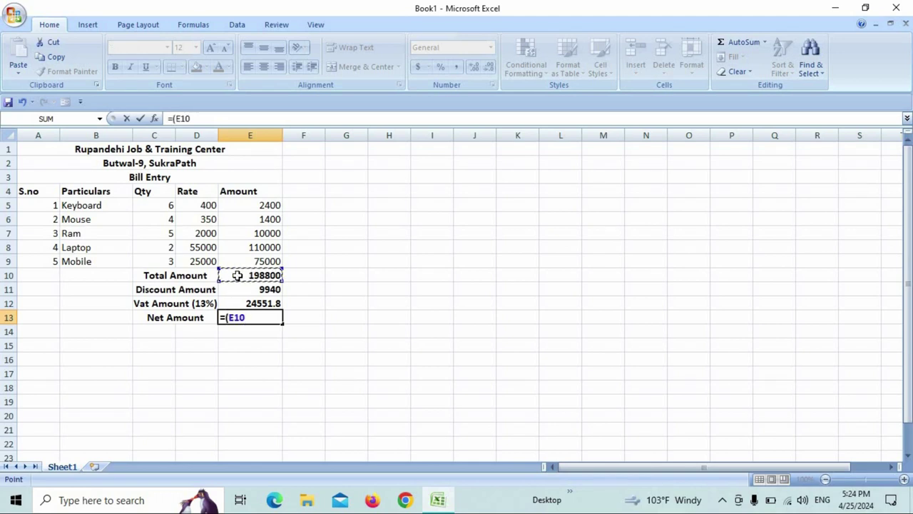
type("-")
left_click(243, 289)
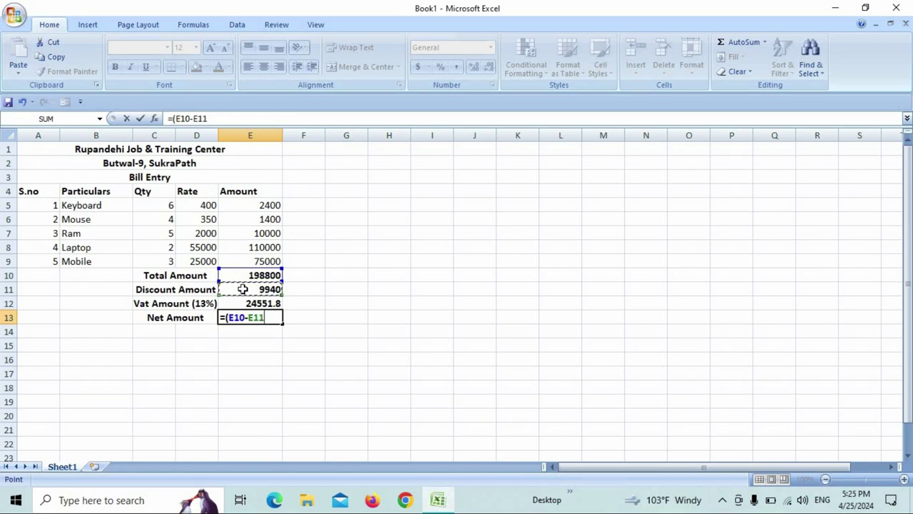
type(")")
type("+")
left_click(246, 301)
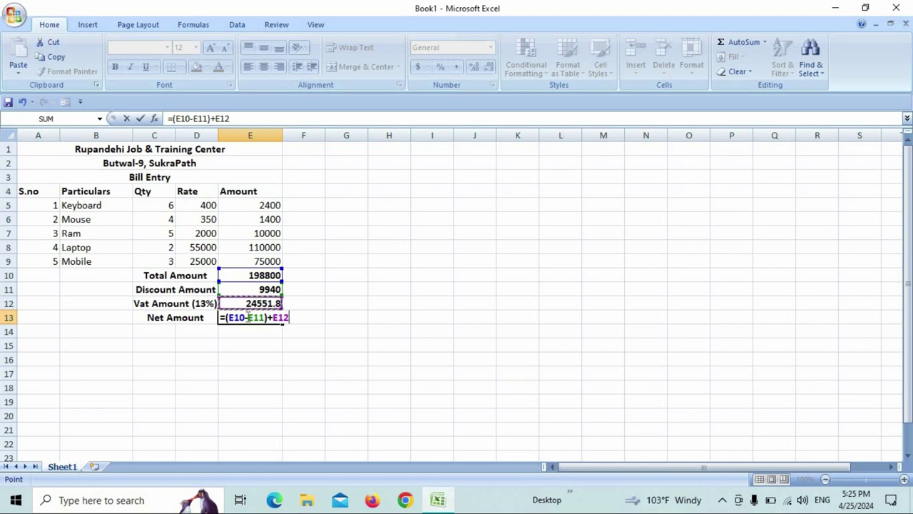
key("Return")
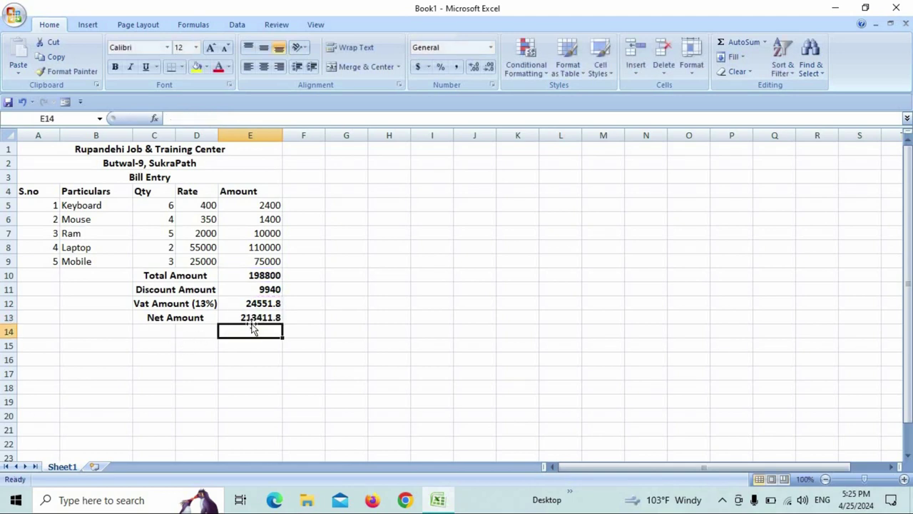
left_click(253, 316)
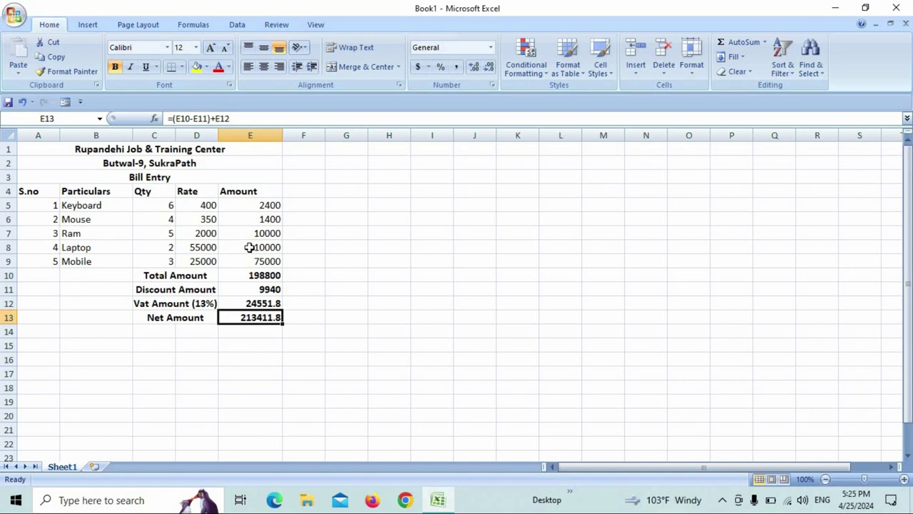
- Apply All Borders to the whole bill range A1:E13
left_click_drag(59, 149, 114, 318)
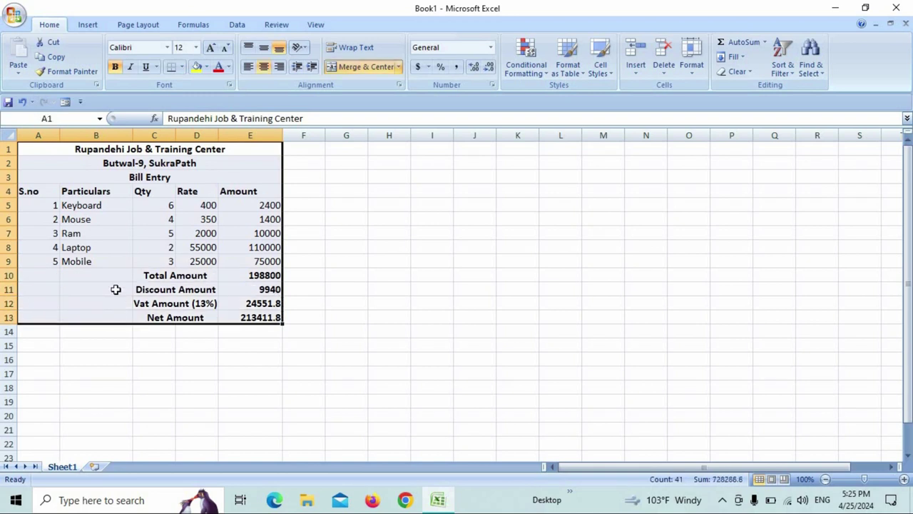
left_click(183, 67)
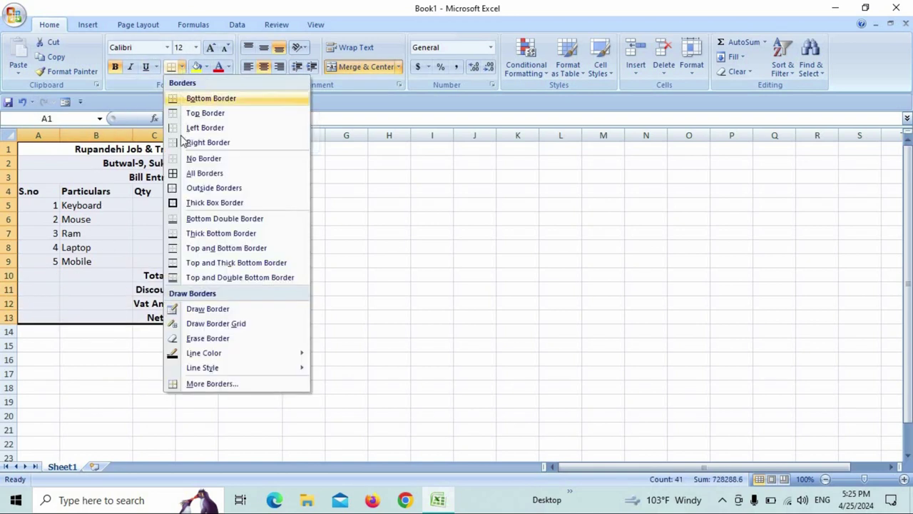
left_click(178, 173)
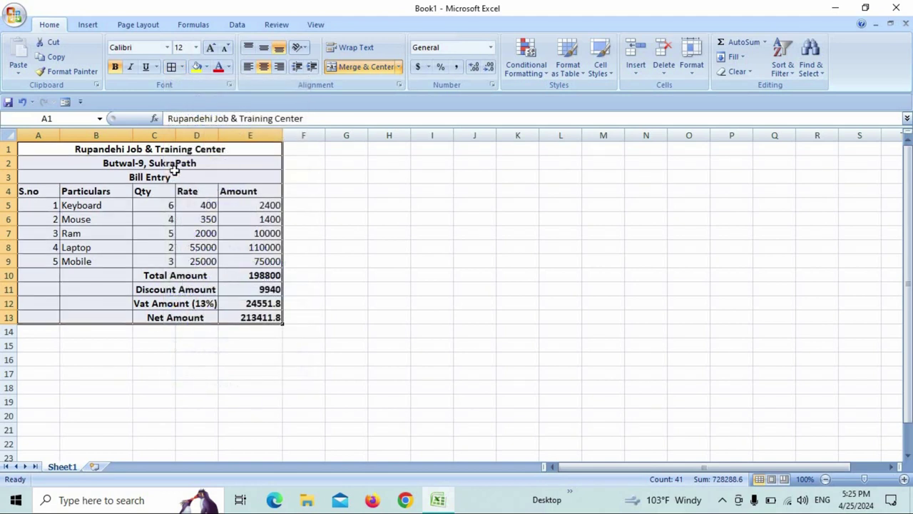
left_click(158, 203)
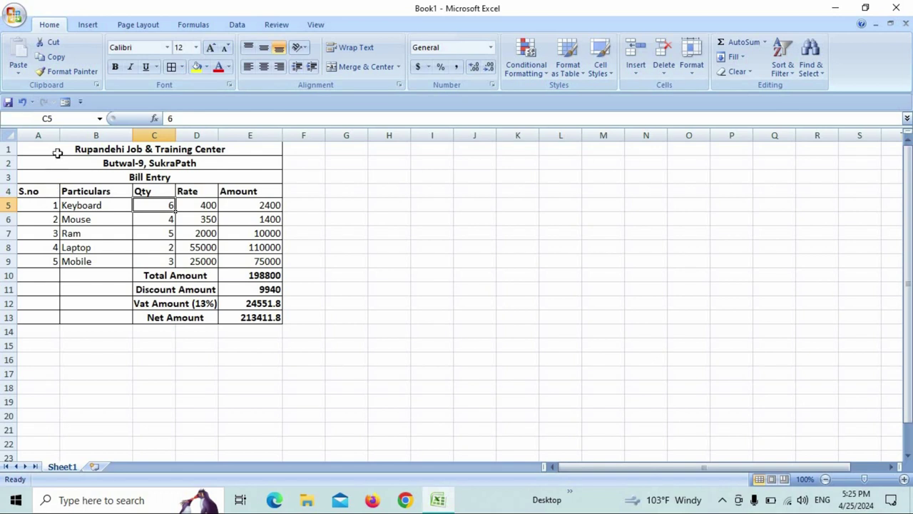
- Narrow column A and centre-align the item rows A5:E9
left_click_drag(60, 136, 50, 136)
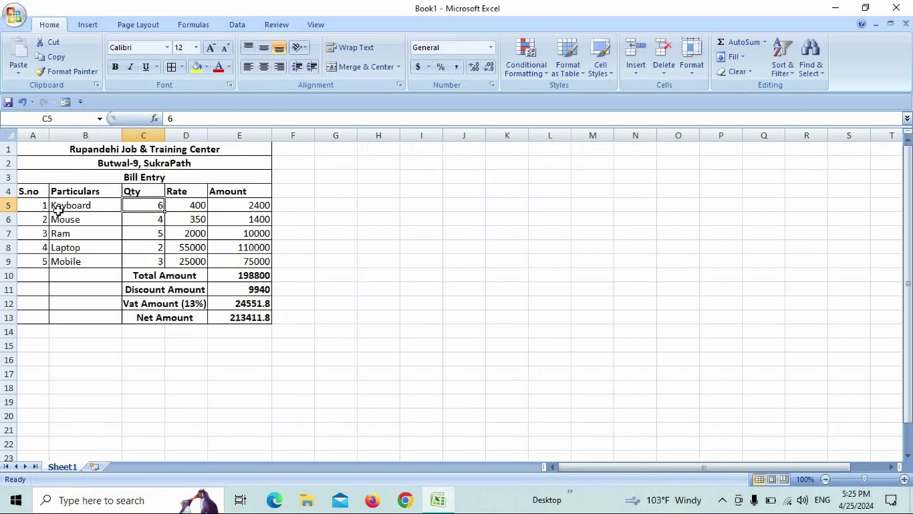
left_click_drag(35, 205, 227, 262)
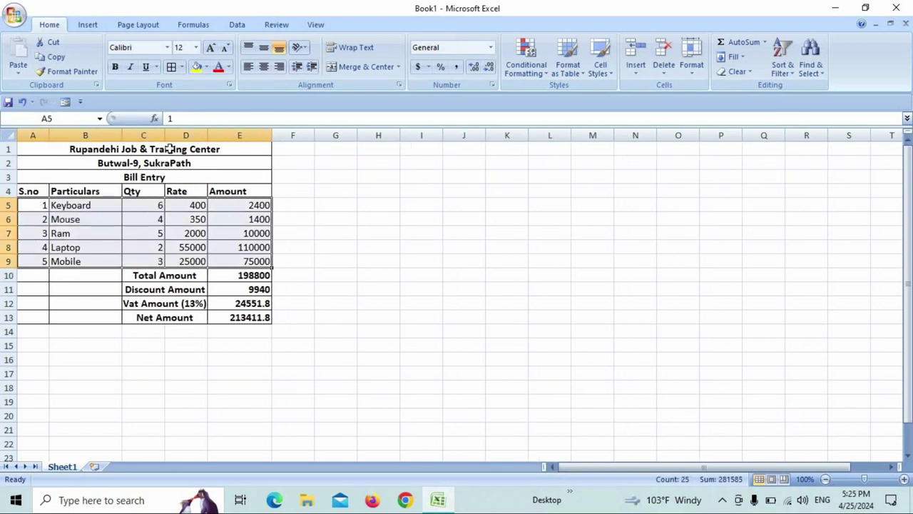
left_click(262, 69)
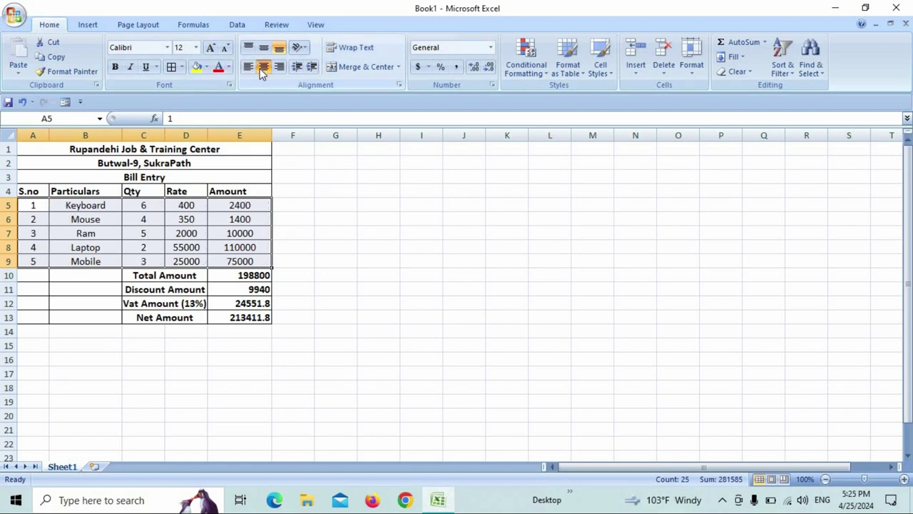
left_click(212, 231)
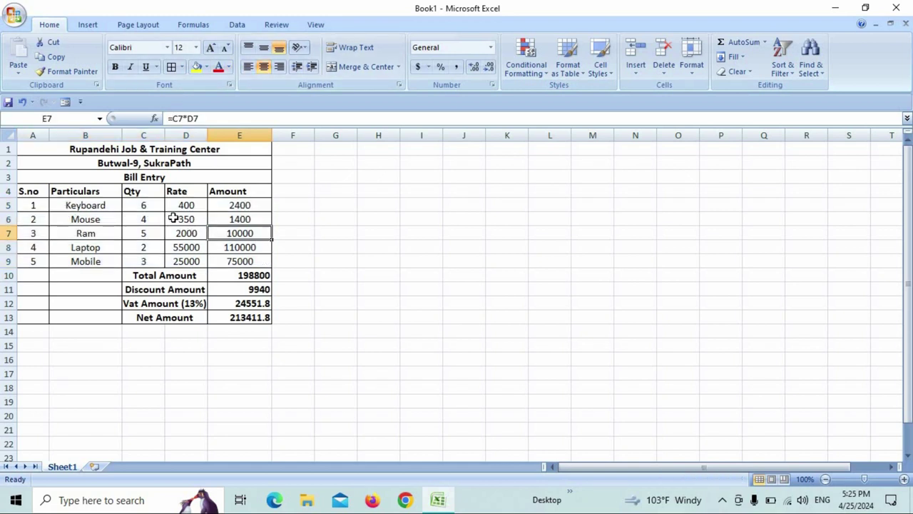
- Zoom the sheet to 115% and review the Bill Entry heading and E5, E6 formulas
scroll(178, 230, "up", 1)
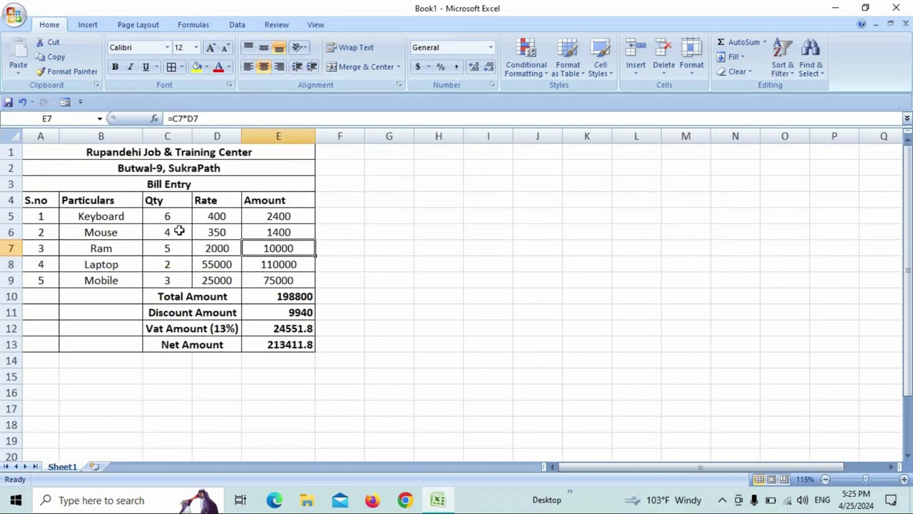
left_click(172, 215)
left_click(126, 188)
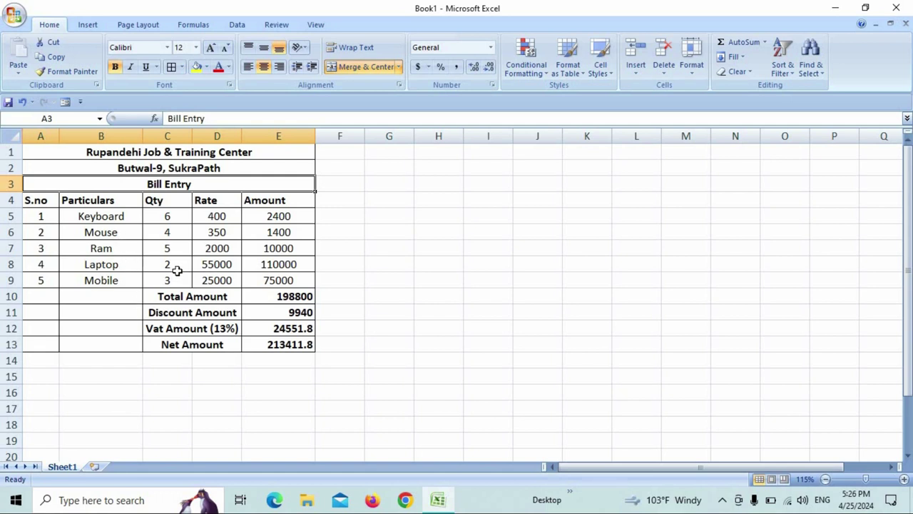
left_click(280, 234)
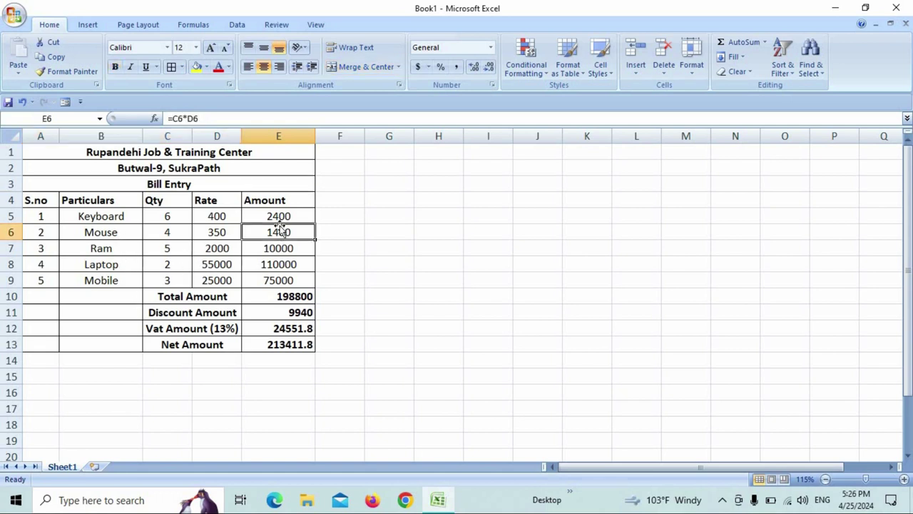
left_click(279, 215)
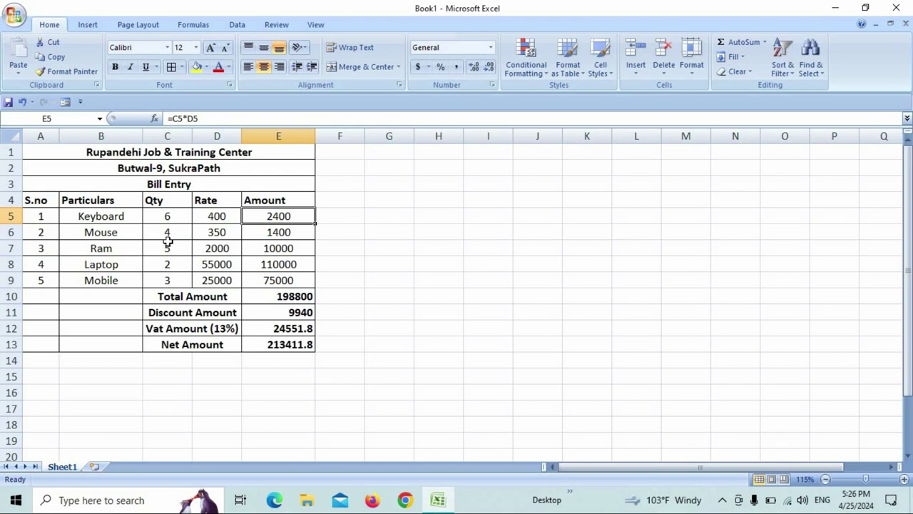